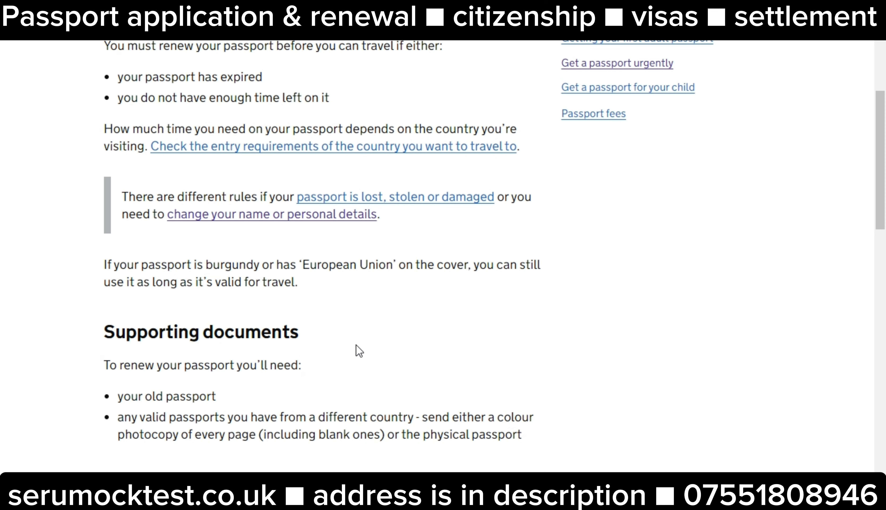
# Scroll the Renew your passport guide to the Renew online section, showing £88.50 and the requirements
pyautogui.scroll(-6, 359, 351)
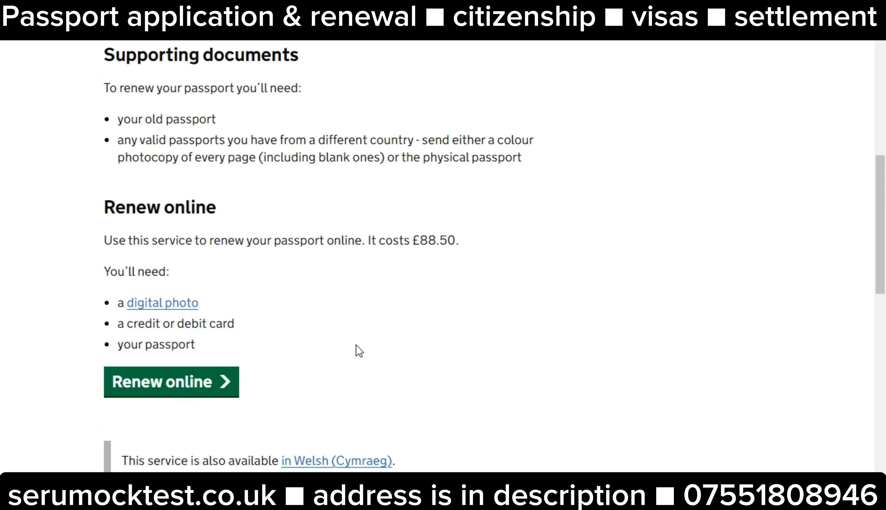
pyautogui.scroll(-3, 358, 351)
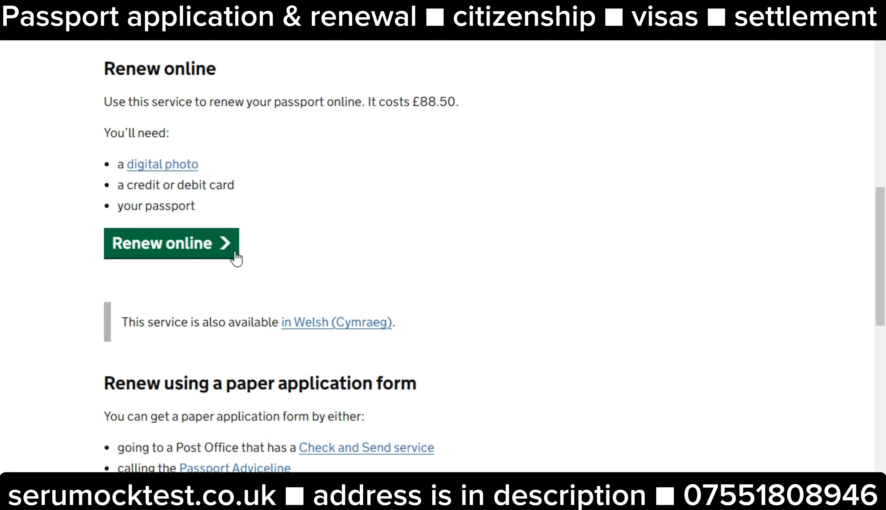
# Start the online renewal and answer Yes to living in the UK
pyautogui.click(212, 253)
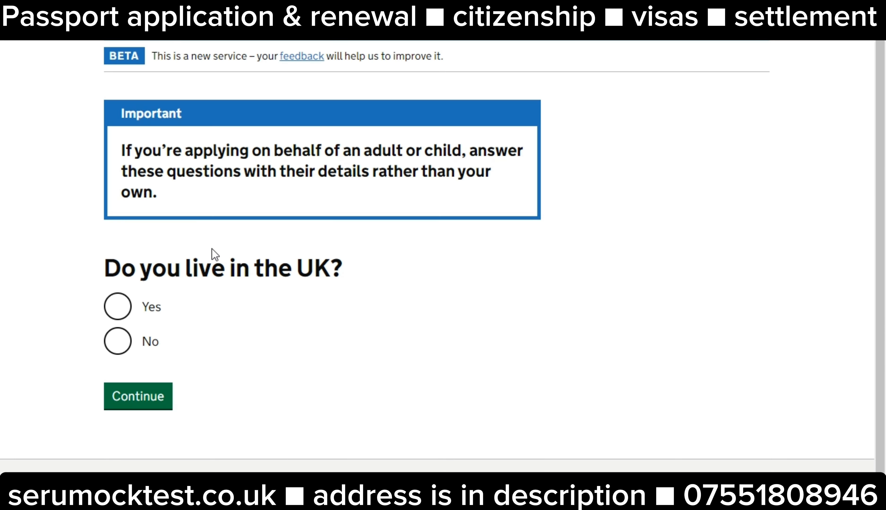
pyautogui.click(118, 311)
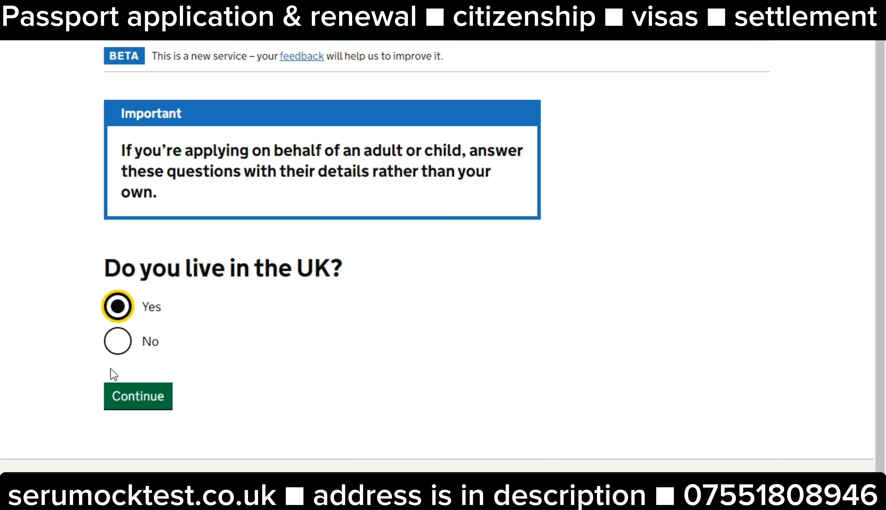
pyautogui.click(125, 392)
pyautogui.scroll(-2, 306, 359)
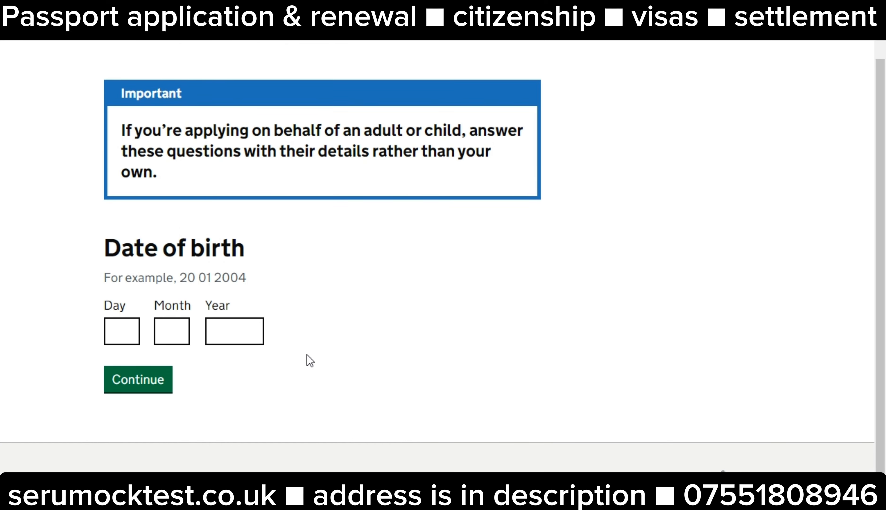
pyautogui.scroll(2, 309, 360)
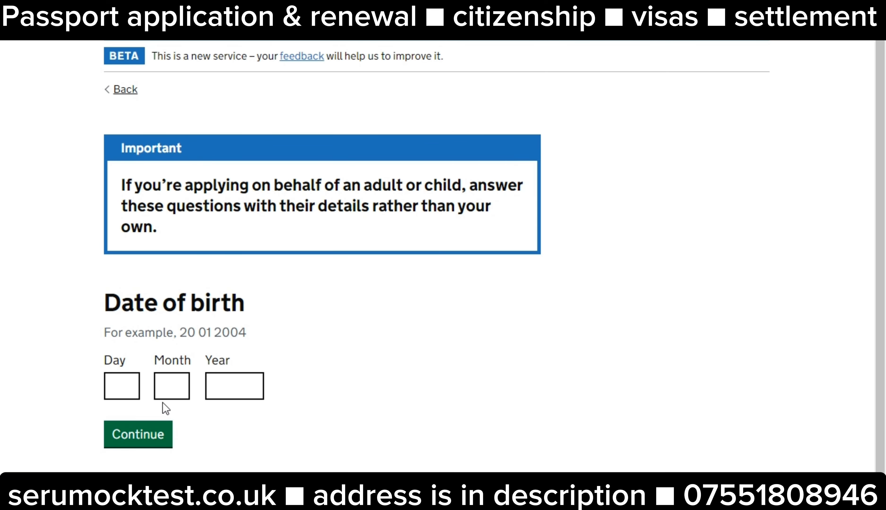
pyautogui.click(135, 389)
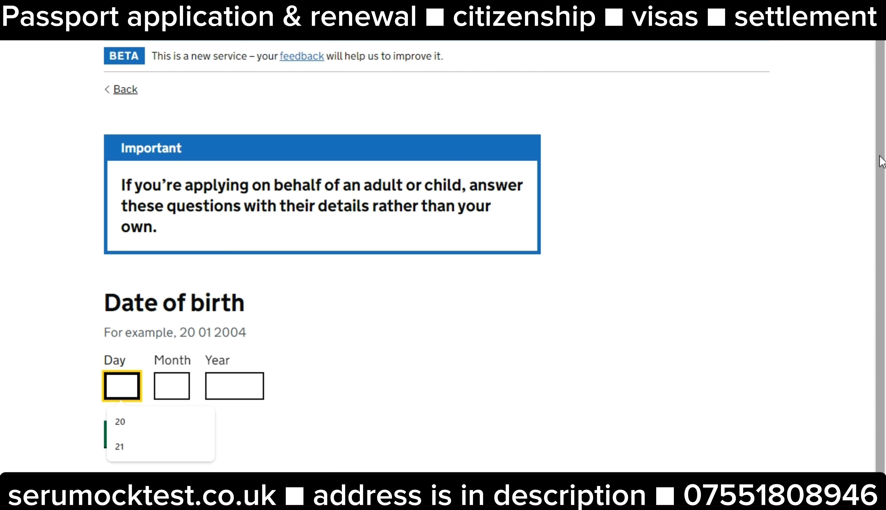
pyautogui.press('Tab')
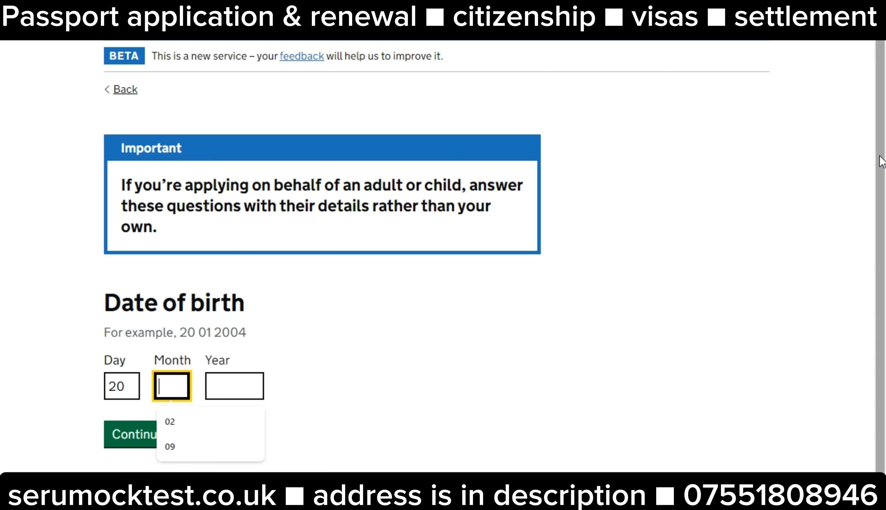
pyautogui.press('Tab')
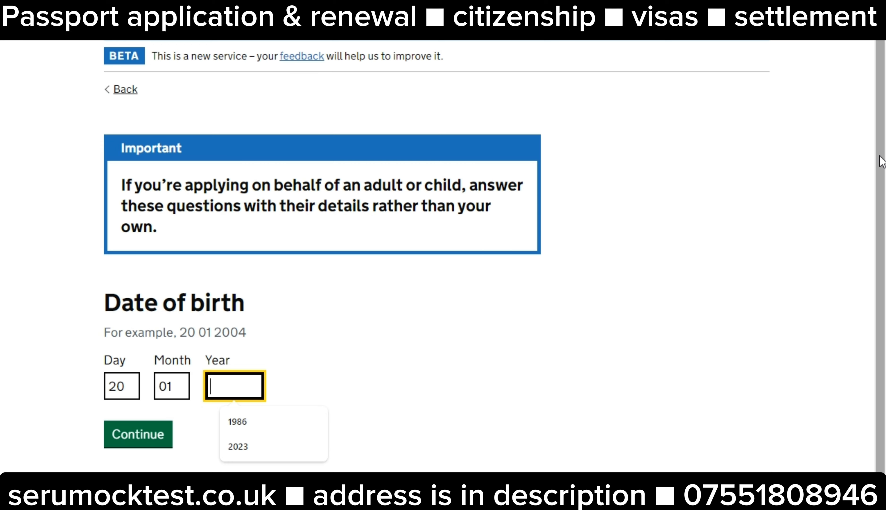
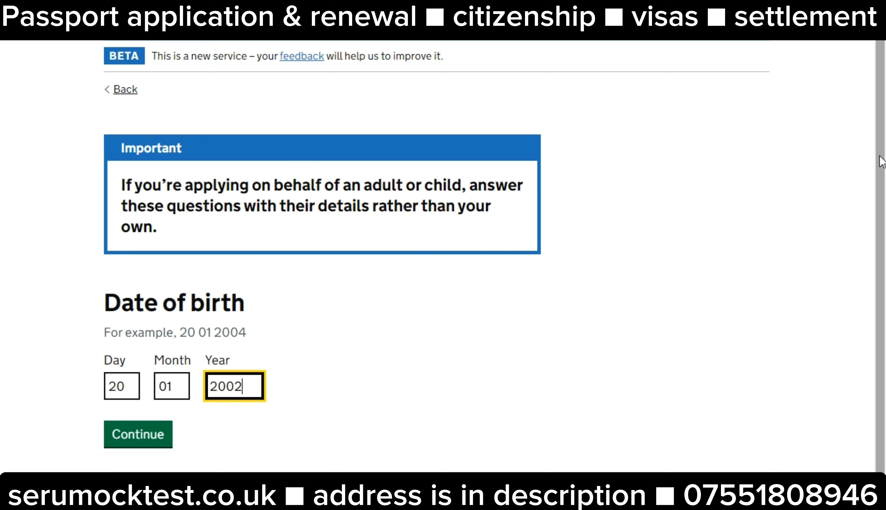
pyautogui.click(146, 445)
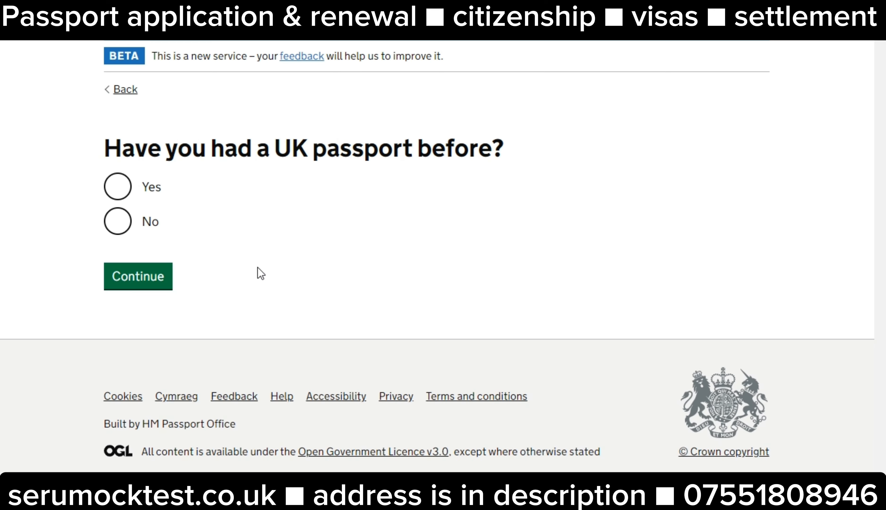
# Answer Yes to having had a UK passport before and move past the How to apply overview
pyautogui.click(116, 197)
pyautogui.click(147, 283)
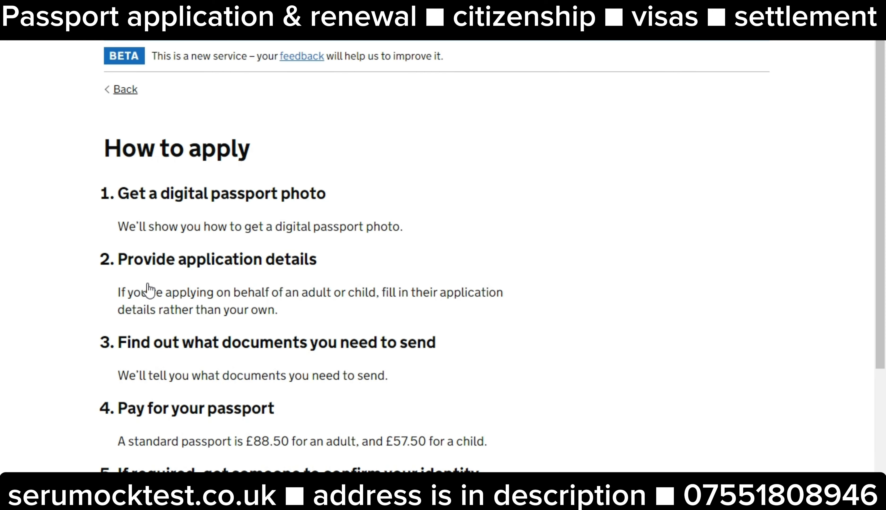
pyautogui.scroll(-3, 149, 291)
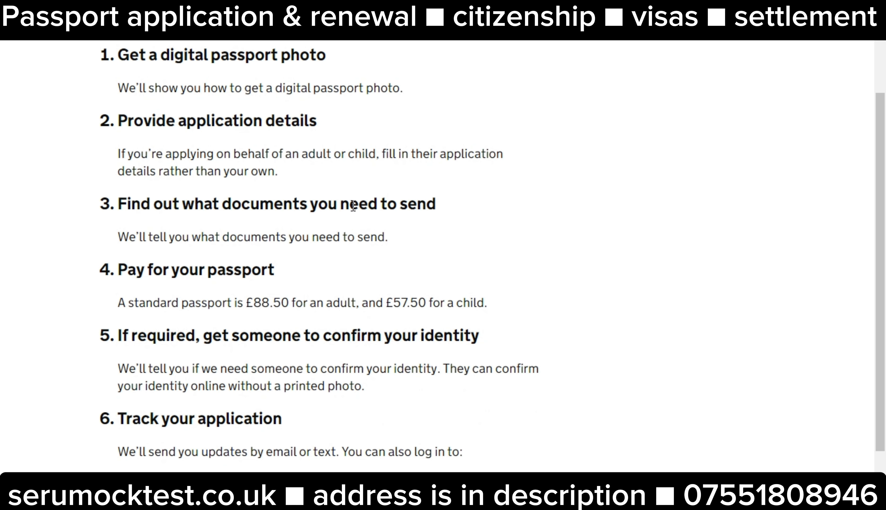
pyautogui.scroll(-3, 241, 229)
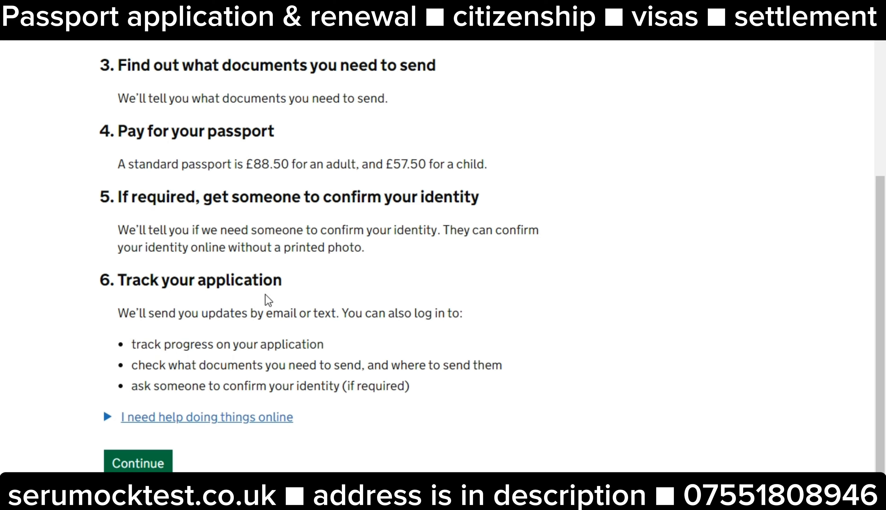
pyautogui.click(140, 469)
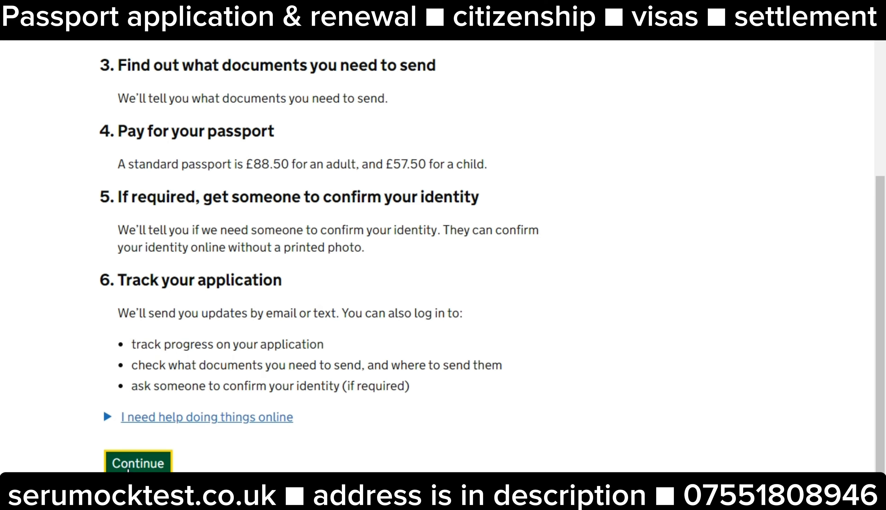
pyautogui.scroll(-3, 248, 346)
pyautogui.scroll(4, 248, 345)
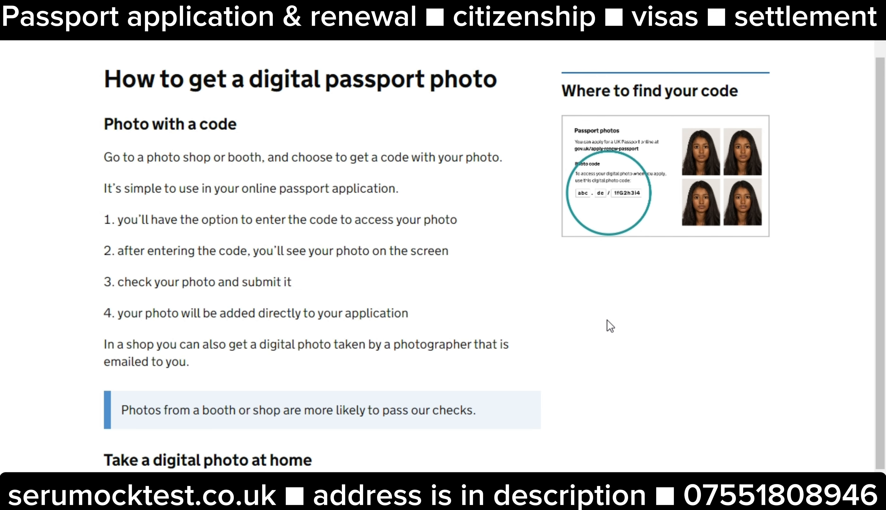
# Move past the digital photo guidance and choose 'I'll take or upload a digital photo'
pyautogui.scroll(-2, 610, 326)
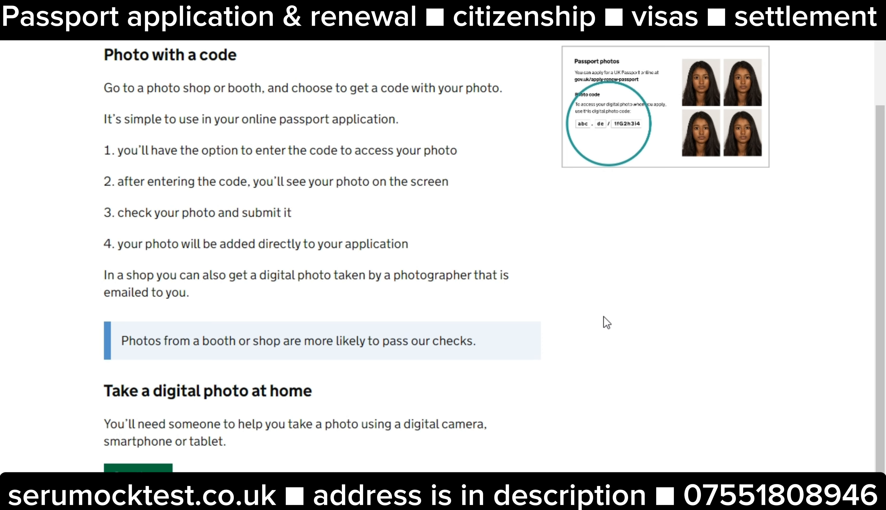
pyautogui.scroll(-3, 598, 317)
pyautogui.click(126, 387)
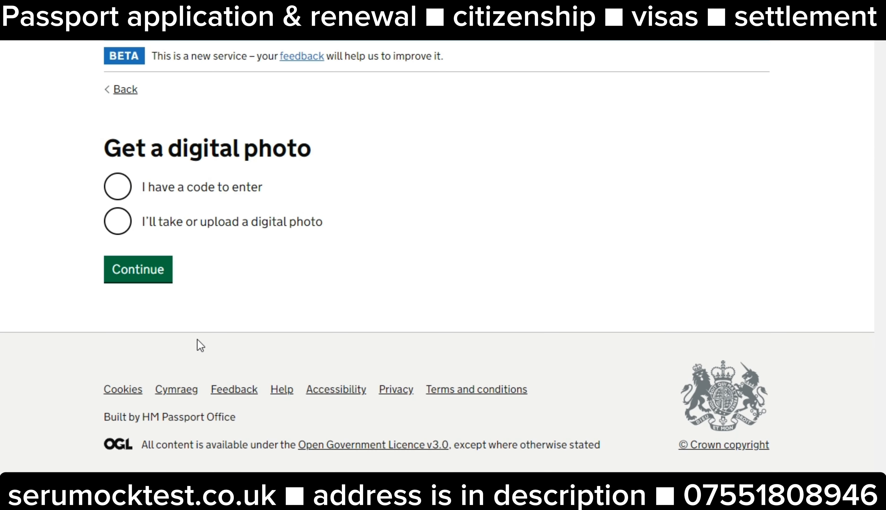
pyautogui.click(116, 222)
pyautogui.click(125, 270)
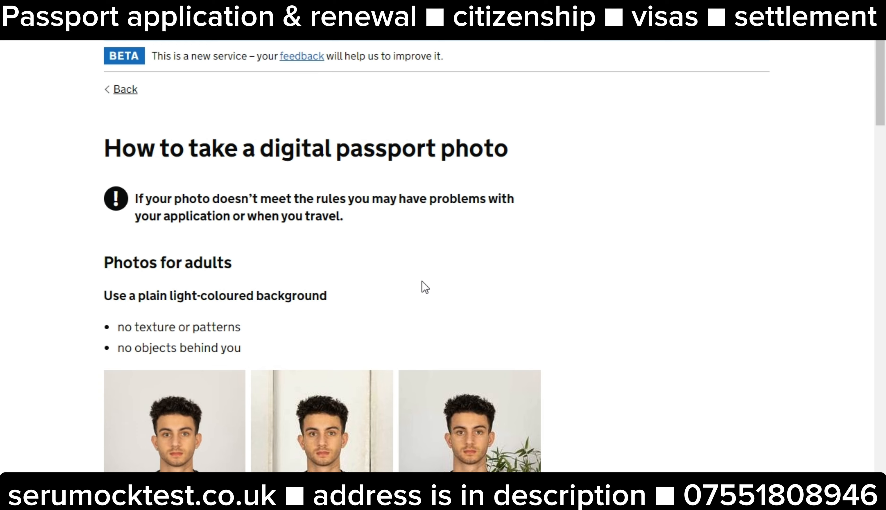
# Read through the photo rules and proceed to the Upload your photo page
pyautogui.scroll(-6, 424, 287)
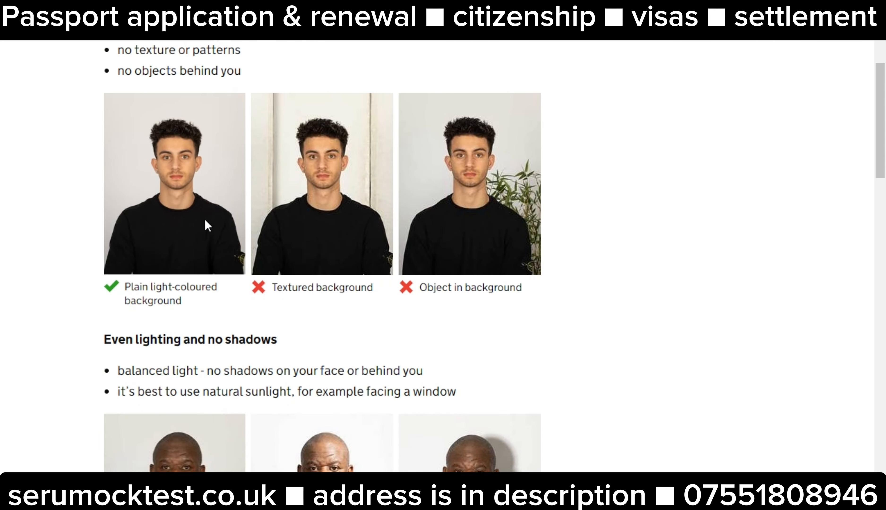
pyautogui.scroll(3, 227, 261)
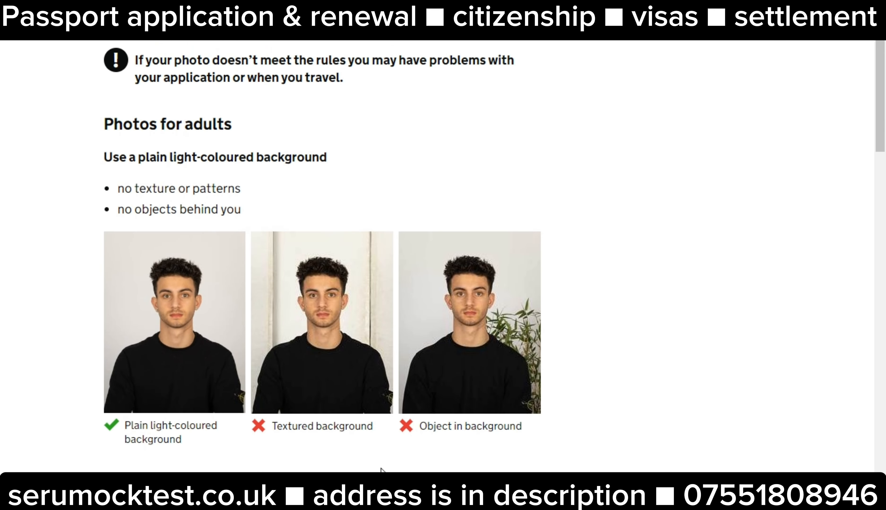
pyautogui.scroll(-7, 381, 463)
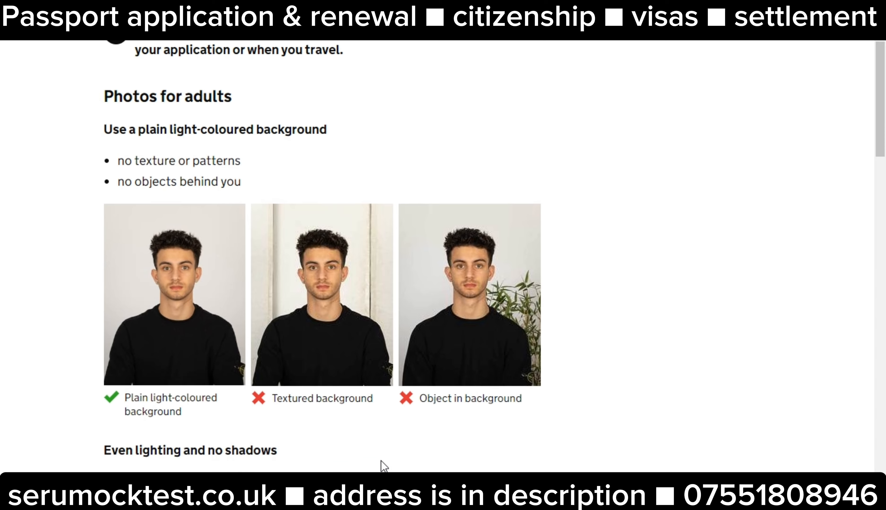
pyautogui.scroll(-5, 381, 461)
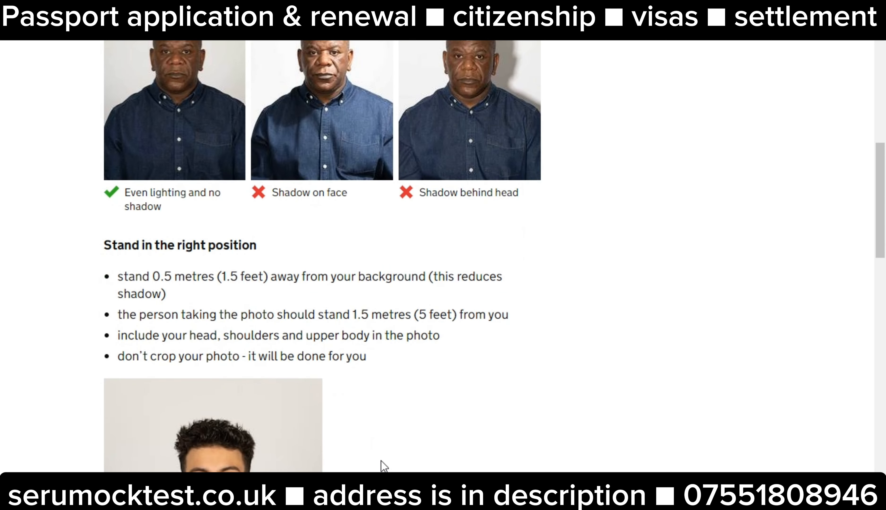
pyautogui.scroll(-15, 380, 461)
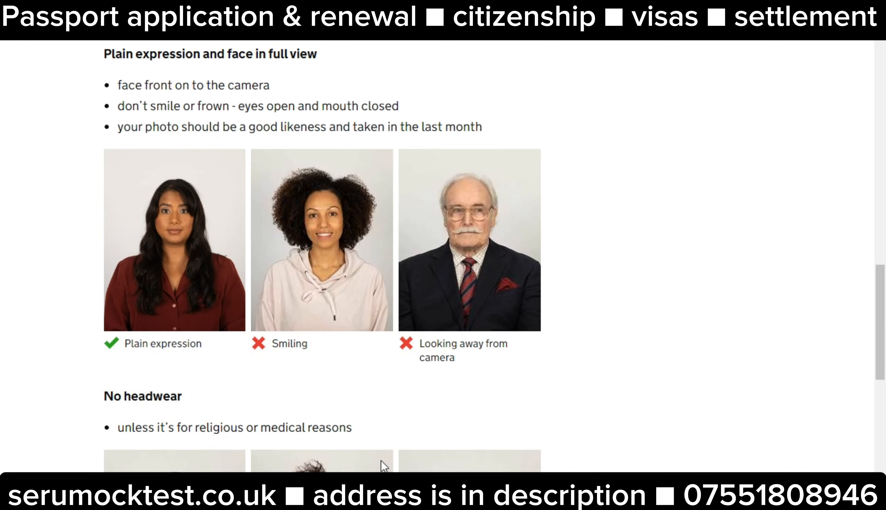
pyautogui.scroll(-14, 380, 461)
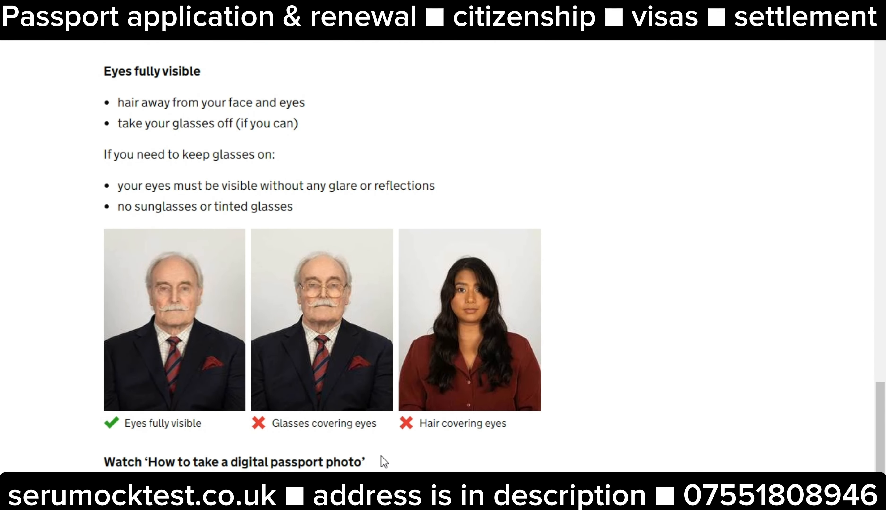
pyautogui.scroll(-7, 381, 456)
pyautogui.scroll(-4, 380, 455)
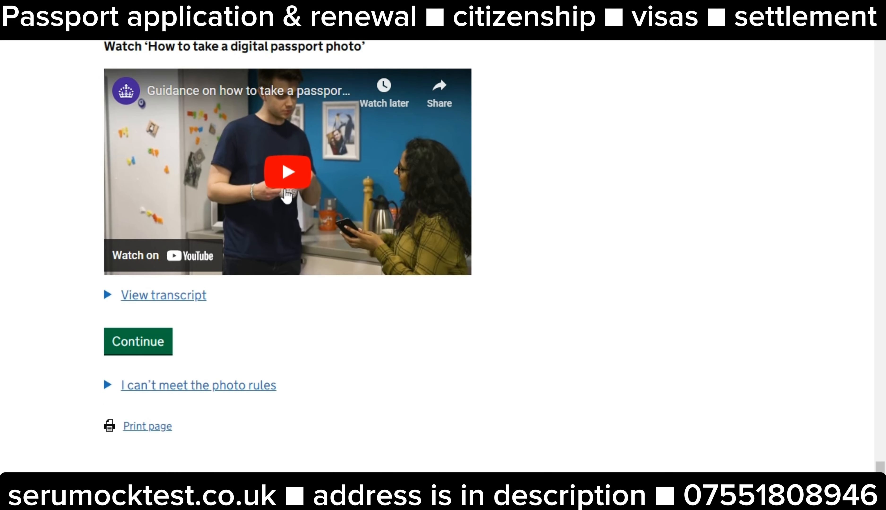
pyautogui.click(162, 349)
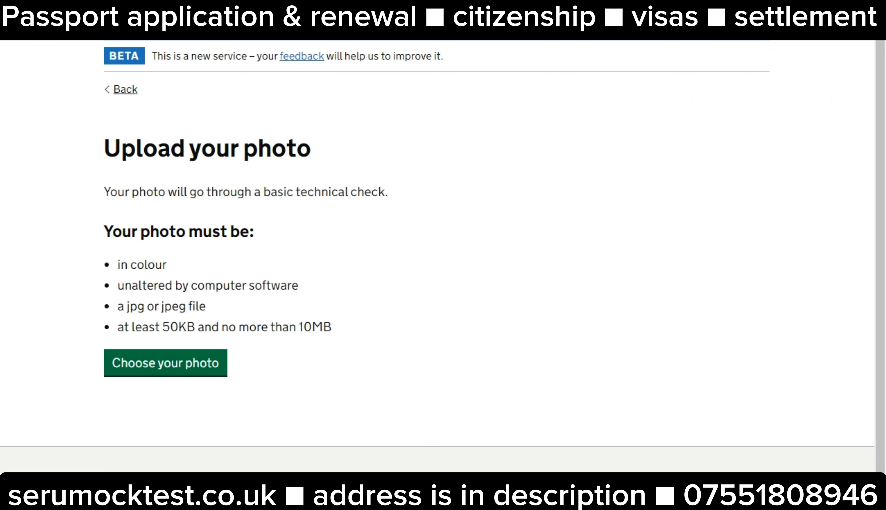
# Switch to the Pi7 Photo Size Increaser tab, with required size set to 70 KB
pyautogui.click(727, 7)
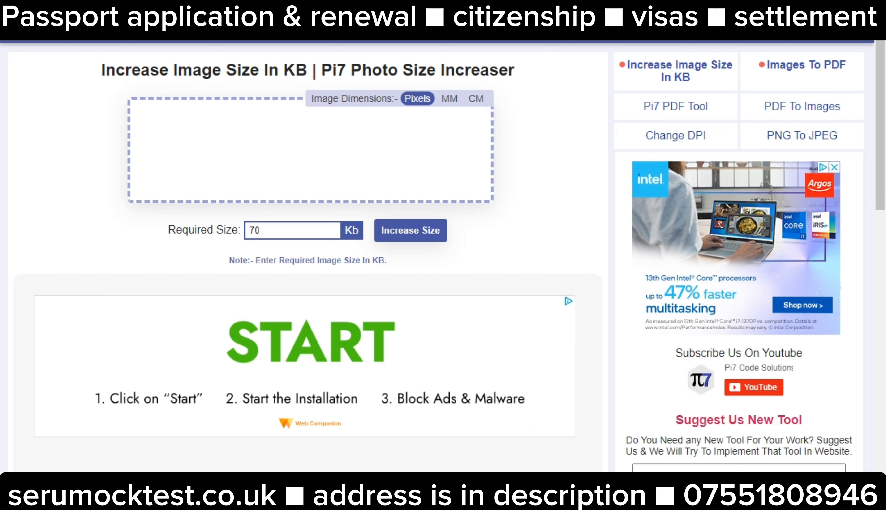
# Go back to the passport service's Upload your photo tab
pyautogui.click(664, 7)
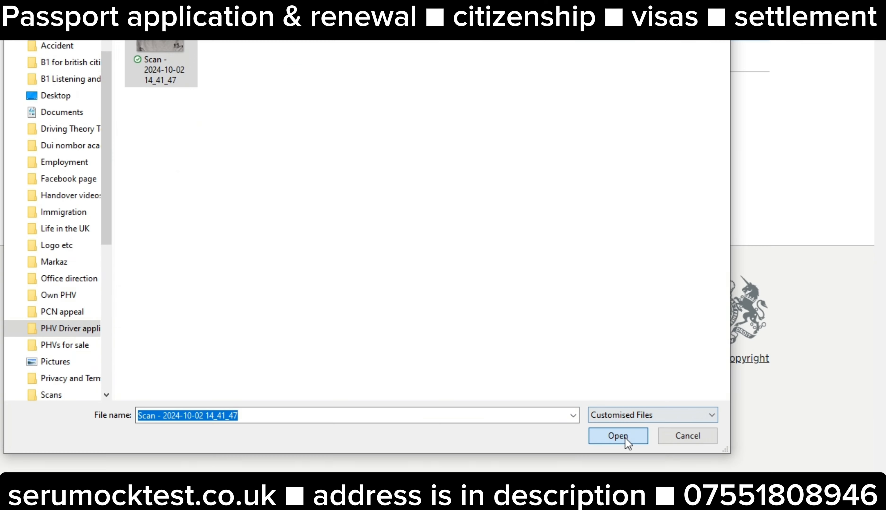
# Upload the photo file, accept its Good rating and confirm 'Yes, this photo meets the rules'
pyautogui.click(625, 437)
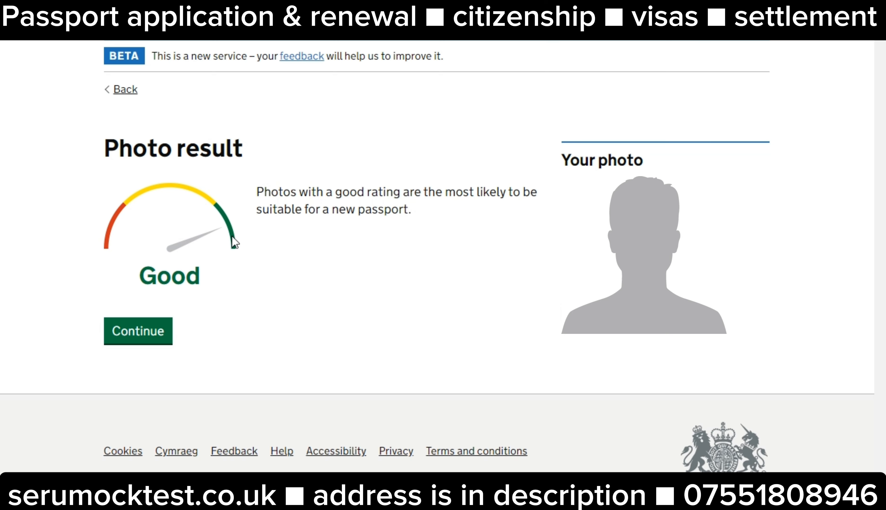
pyautogui.click(162, 339)
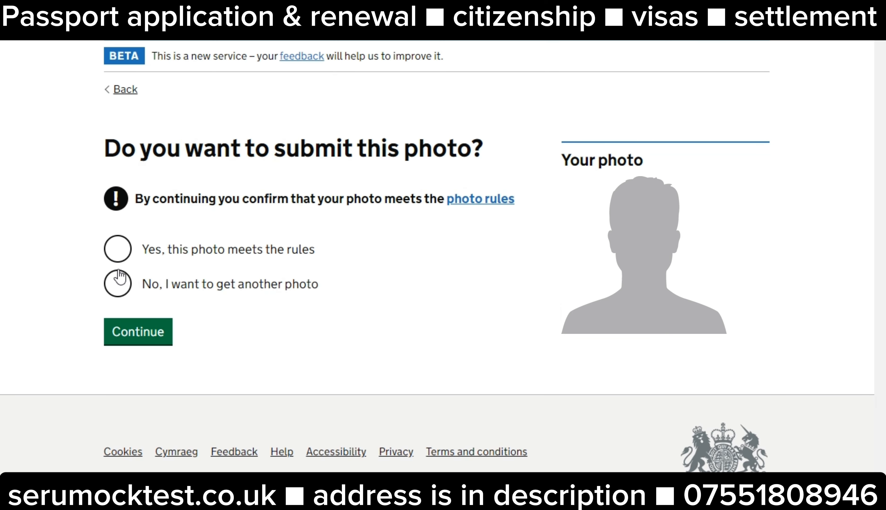
pyautogui.click(117, 248)
pyautogui.click(138, 337)
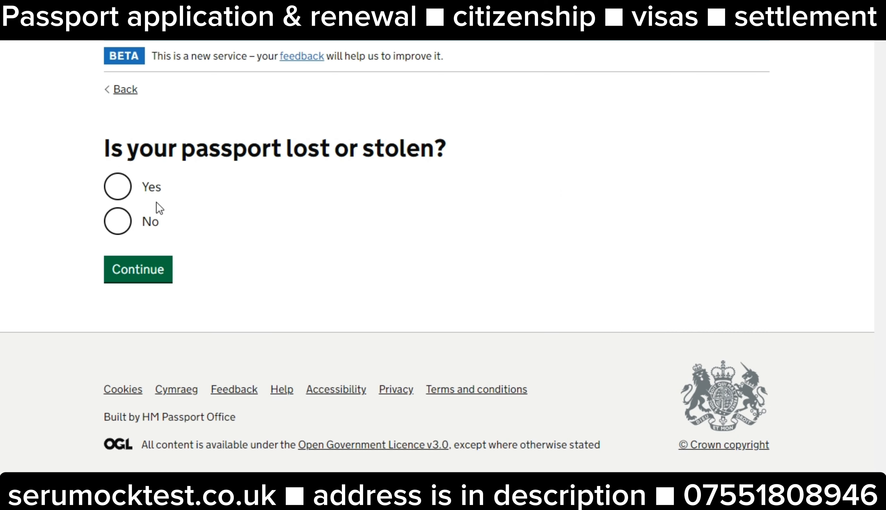
# Answer No to the passport being lost or stolen
pyautogui.click(117, 229)
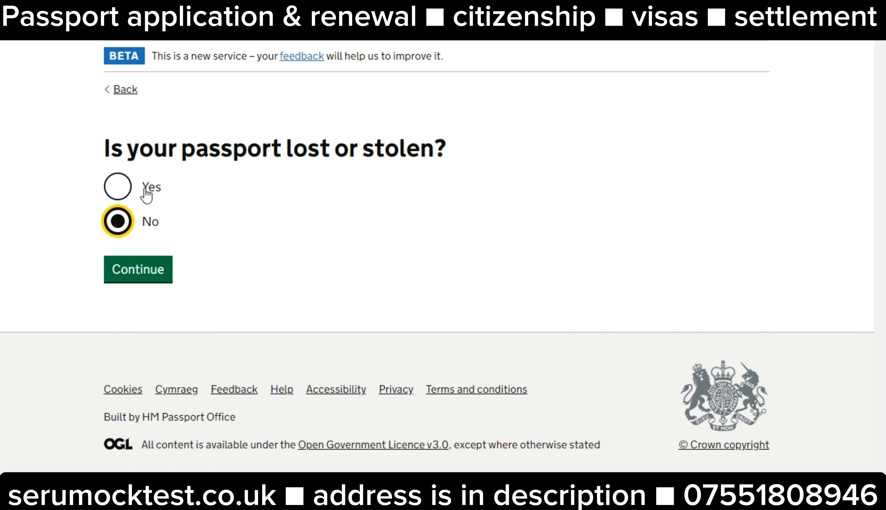
pyautogui.click(118, 191)
pyautogui.click(118, 230)
pyautogui.click(147, 274)
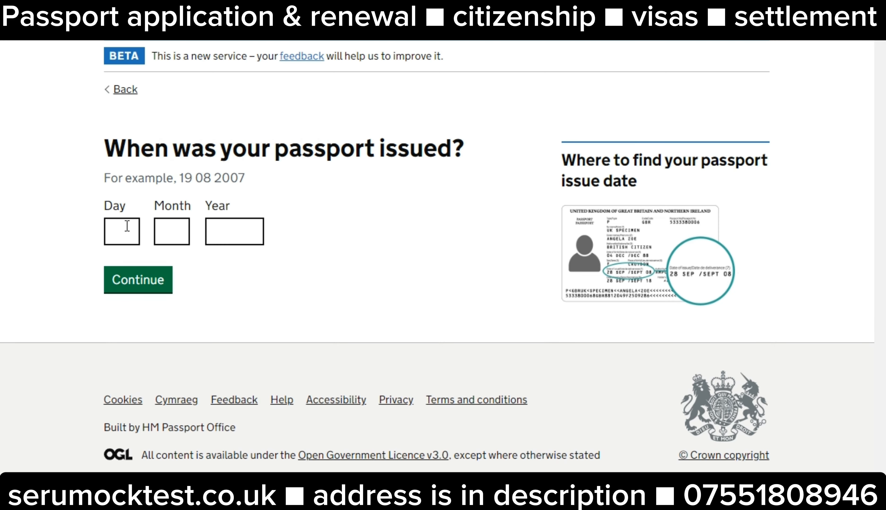
# Enter the passport issue date 19 08 2014
pyautogui.click(120, 230)
pyautogui.write('19')
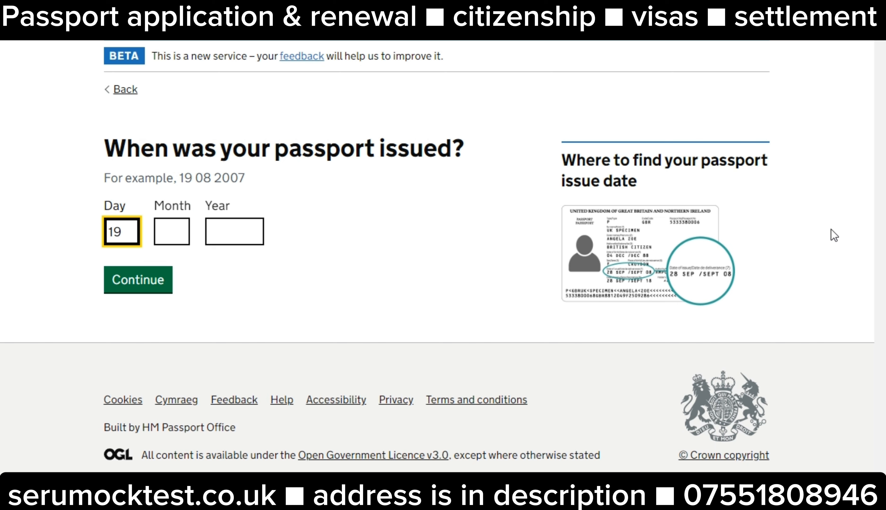
pyautogui.press('Tab')
pyautogui.write('.0')
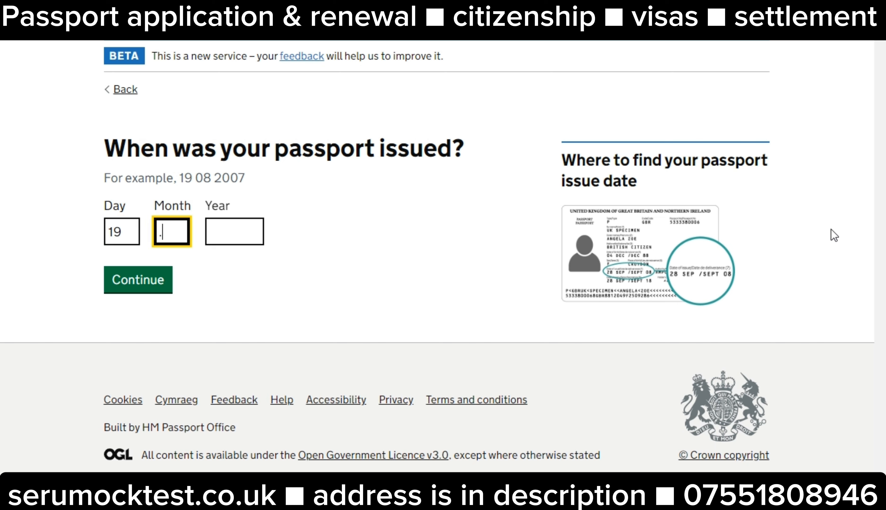
pyautogui.press('BackSpace')
pyautogui.press('BackSpace')
pyautogui.write('08')
pyautogui.press('Tab')
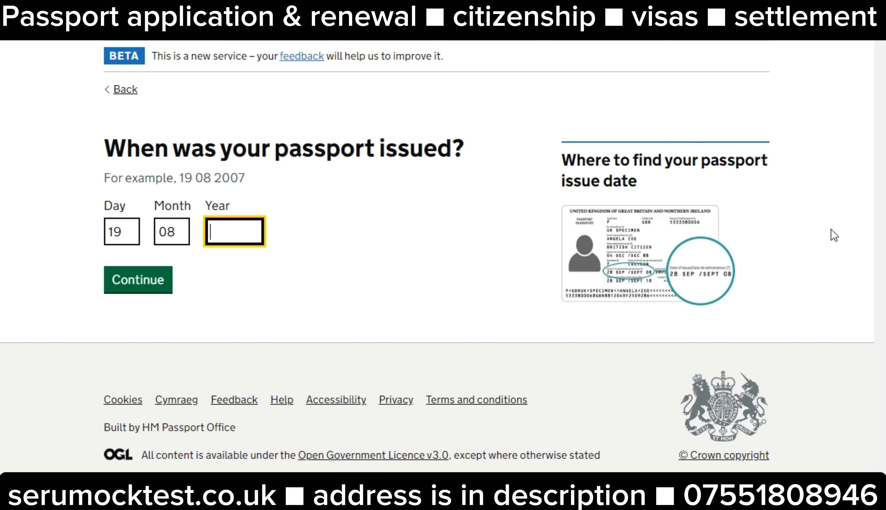
pyautogui.write('2014')
pyautogui.click(121, 281)
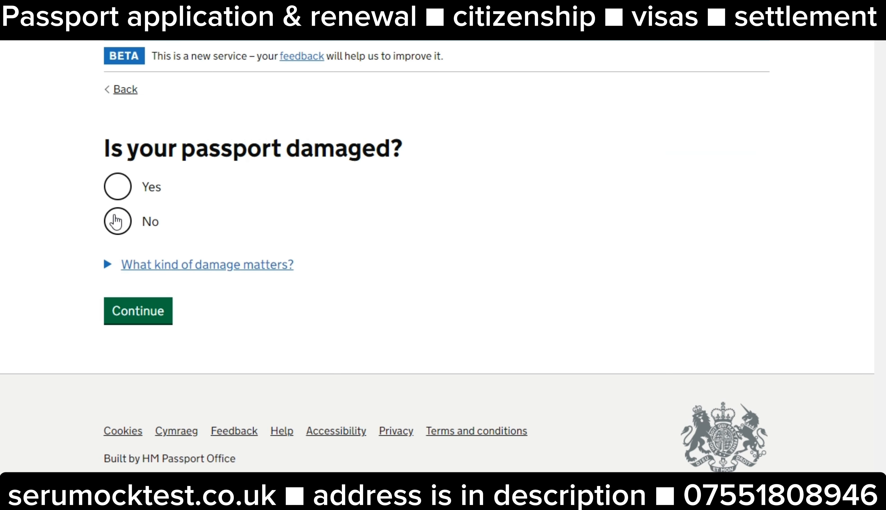
# Answer No to damage and to passports from other countries, then continue from the summary
pyautogui.click(118, 221)
pyautogui.click(130, 321)
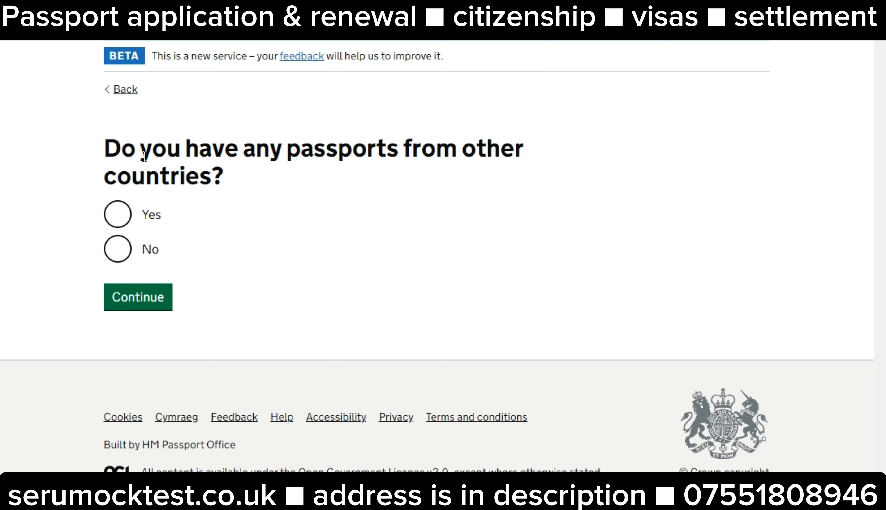
pyautogui.click(123, 256)
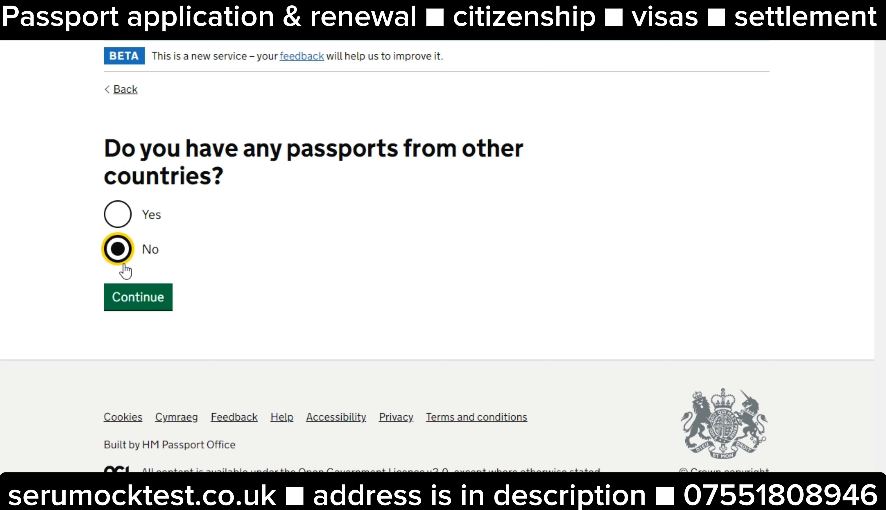
pyautogui.click(124, 220)
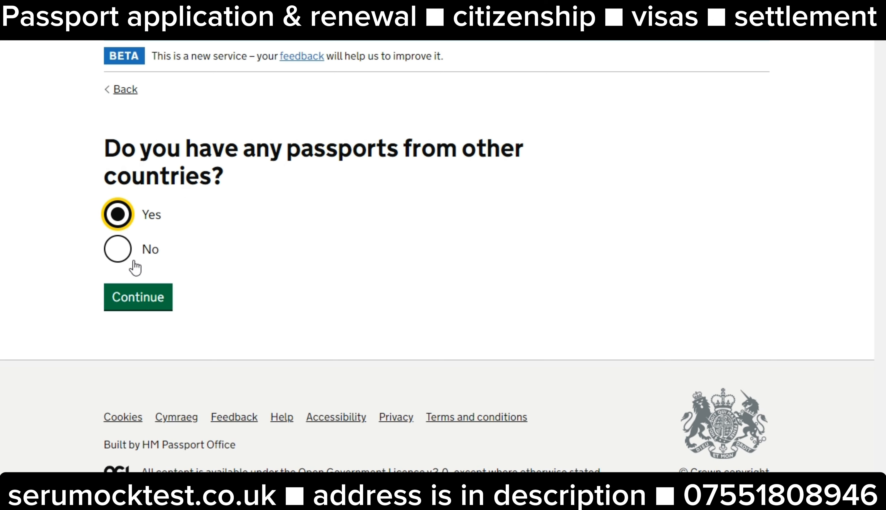
pyautogui.click(122, 251)
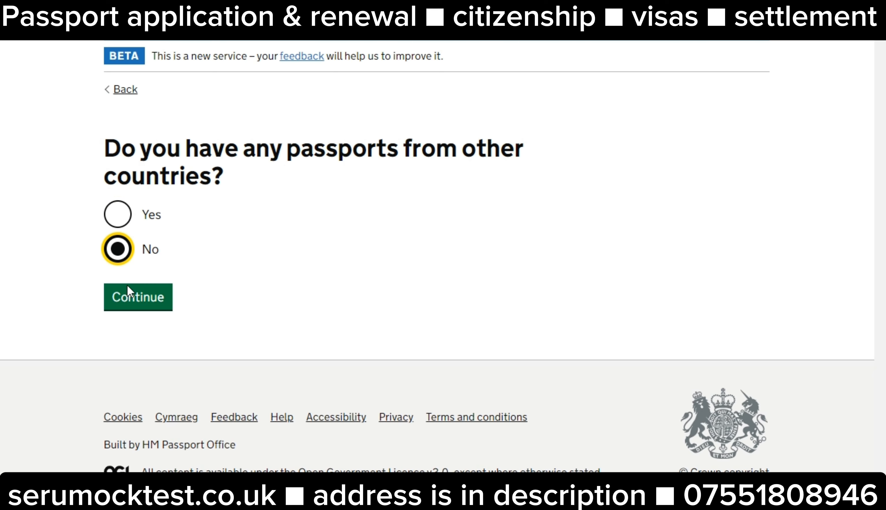
pyautogui.click(127, 292)
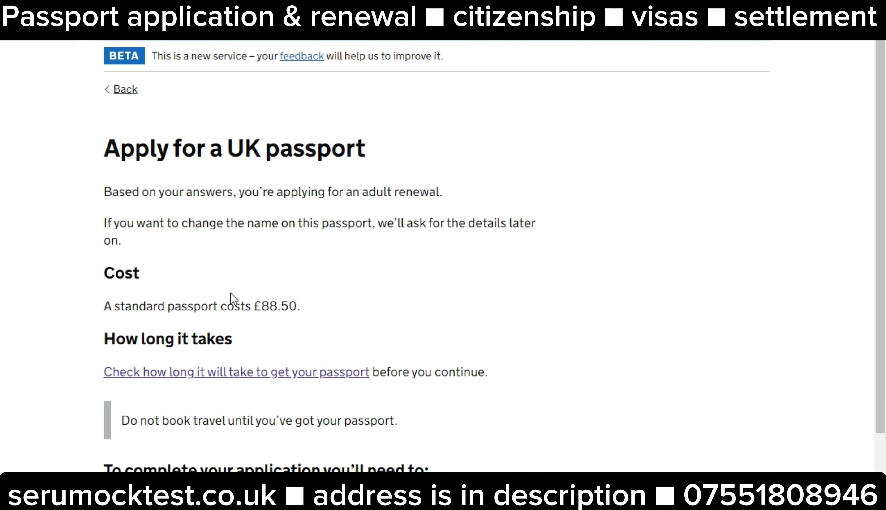
pyautogui.scroll(-5, 231, 295)
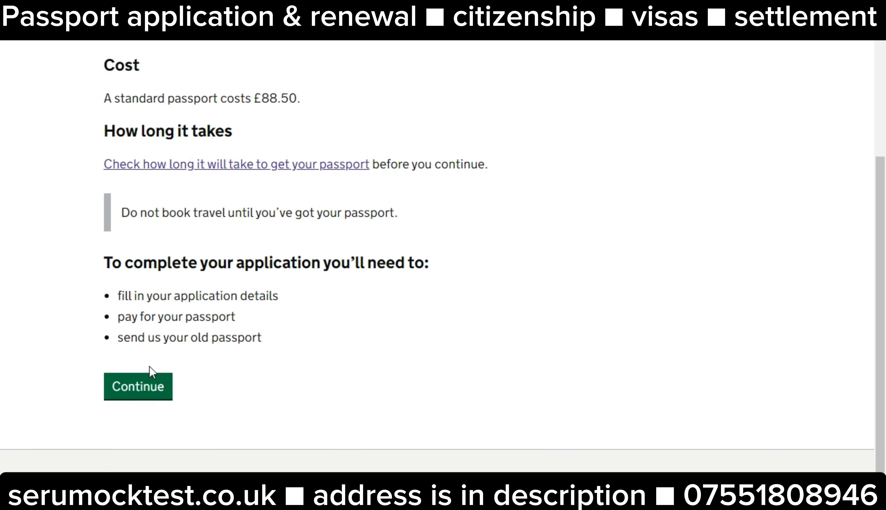
pyautogui.click(139, 390)
# Copy the example passport number and paste it into the passport number field
pyautogui.scroll(-2, 182, 355)
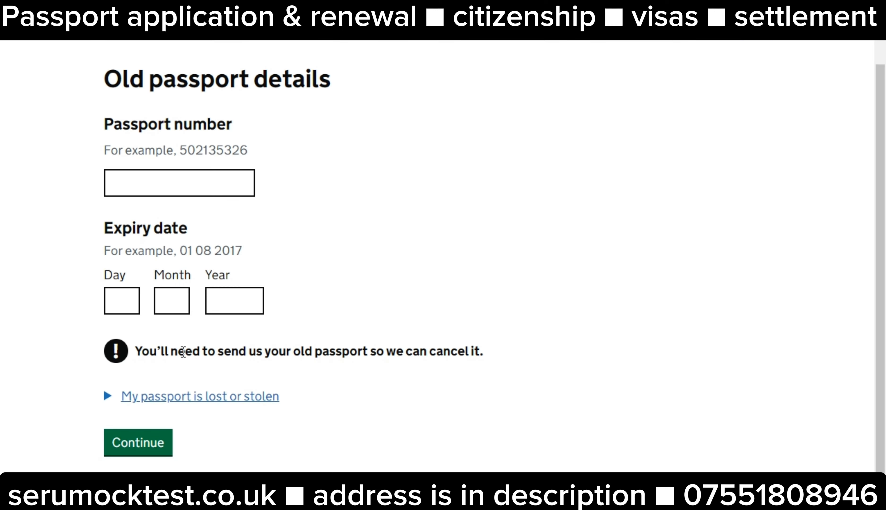
pyautogui.moveTo(181, 151); pyautogui.dragTo(391, 115)
pyautogui.click(272, 143)
pyautogui.doubleClick(267, 148)
pyautogui.hotkey('ctrl', 'c')
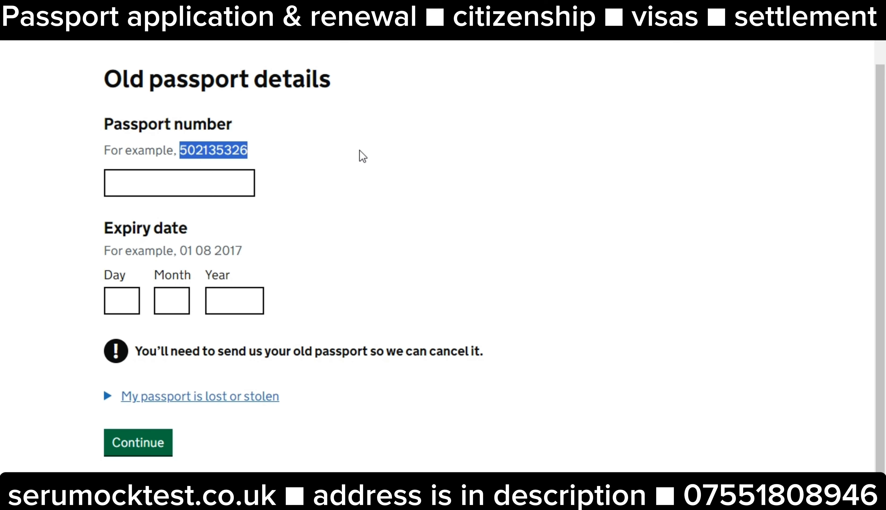
pyautogui.click(224, 178)
pyautogui.hotkey('ctrl', 'v')
pyautogui.click(363, 222)
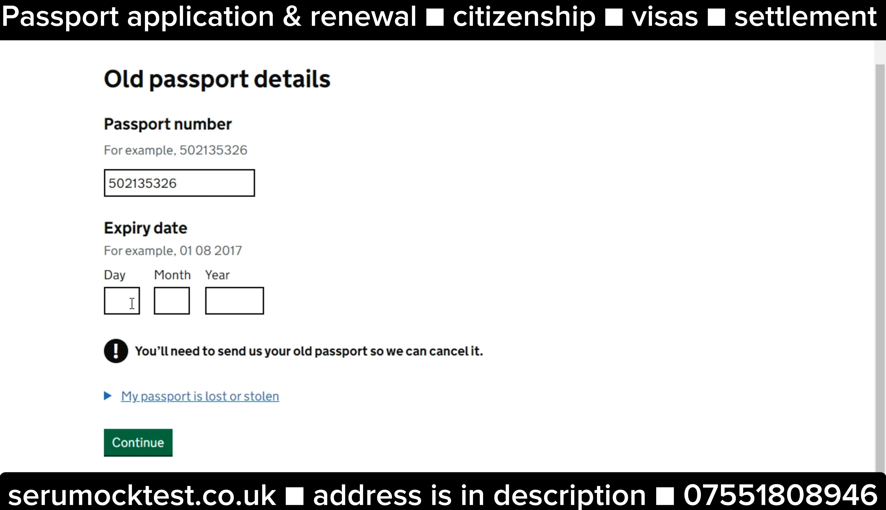
# Step back to the issue date question, then continue through the unchanged answers to the summary
pyautogui.scroll(2, 160, 386)
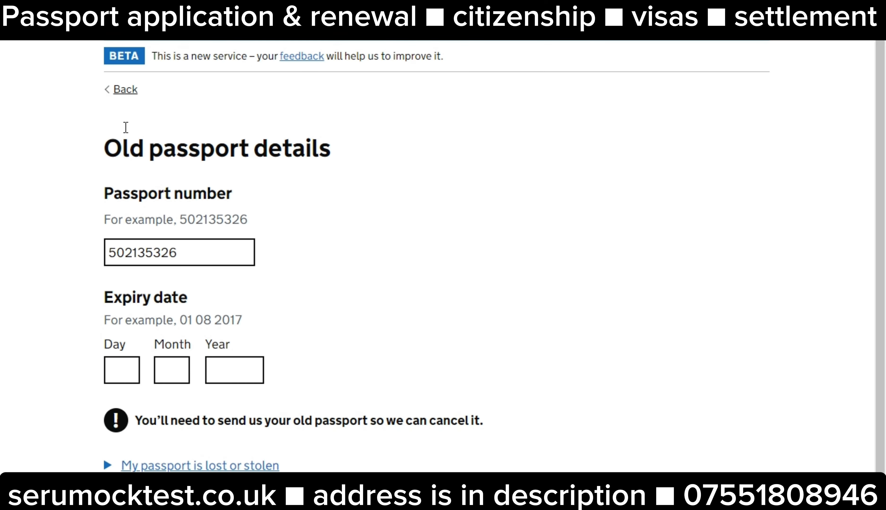
pyautogui.click(133, 91)
pyautogui.click(123, 91)
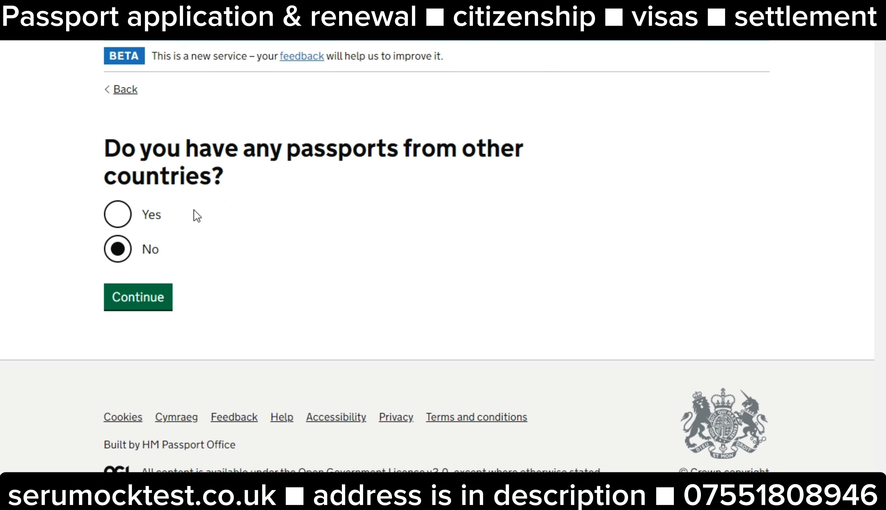
pyautogui.click(121, 90)
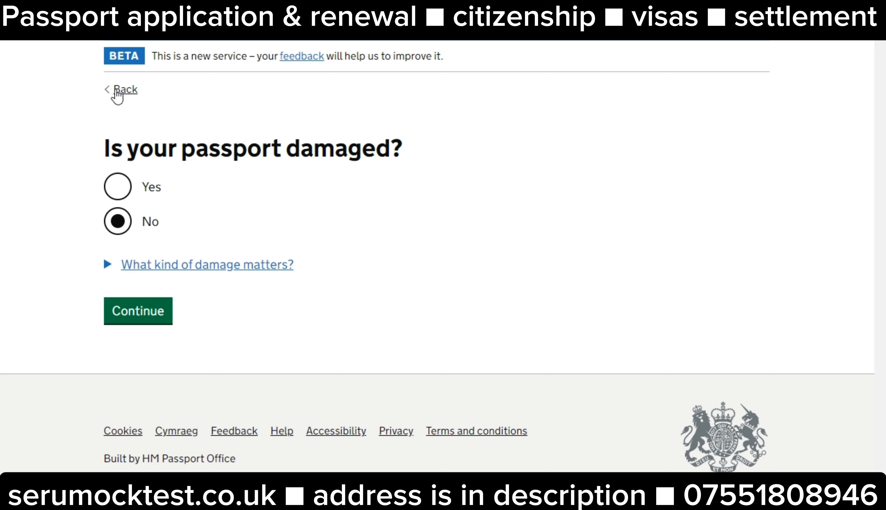
pyautogui.click(120, 91)
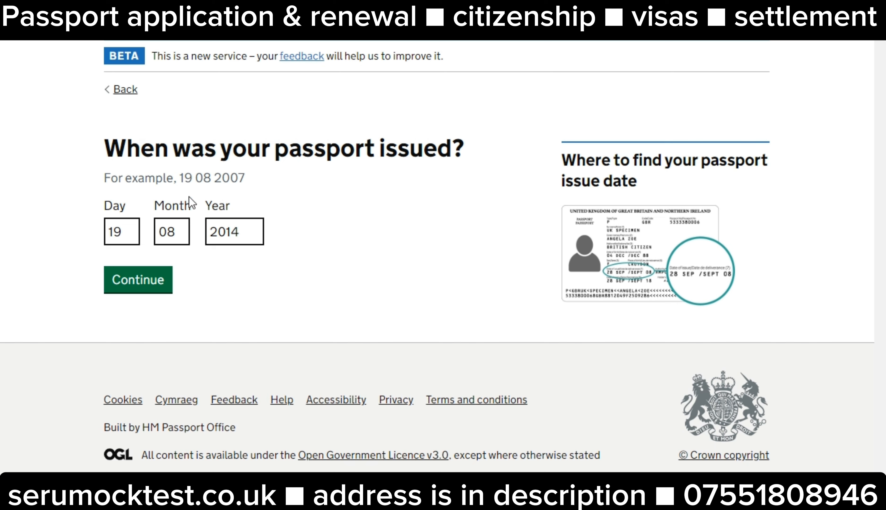
pyautogui.click(170, 284)
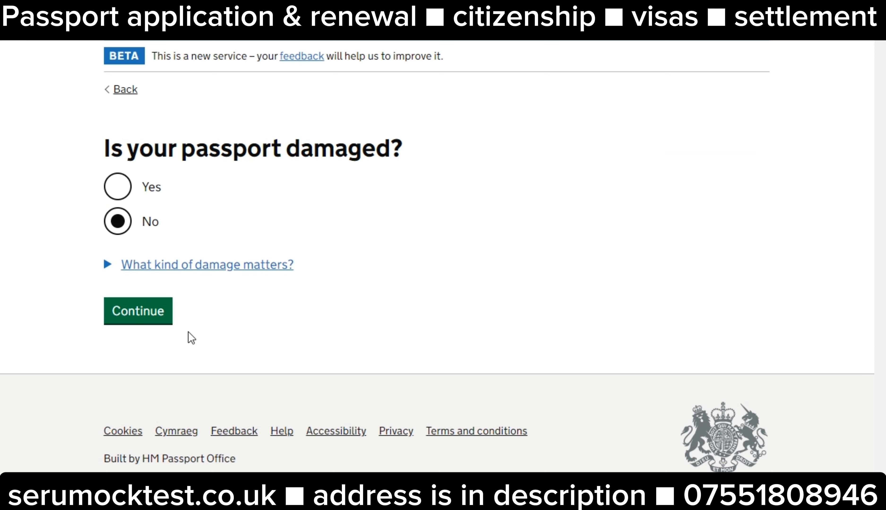
pyautogui.click(148, 315)
pyautogui.click(159, 298)
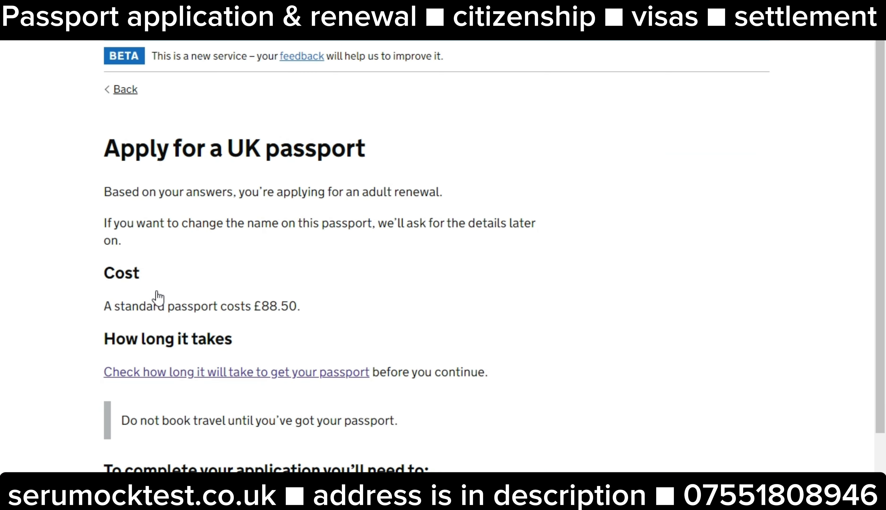
# Start the application and paste the example number into the old passport number field
pyautogui.scroll(-4, 229, 354)
pyautogui.click(124, 461)
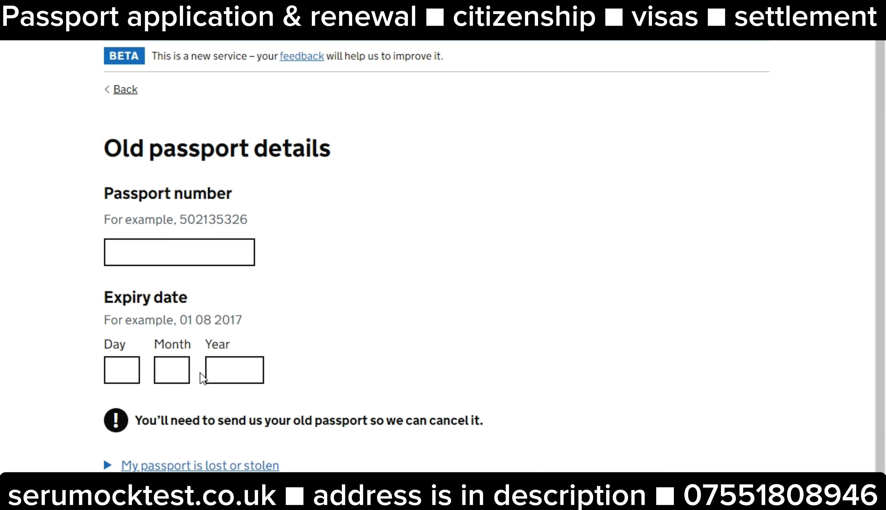
pyautogui.scroll(-4, 199, 267)
pyautogui.moveTo(180, 86); pyautogui.dragTo(351, 92)
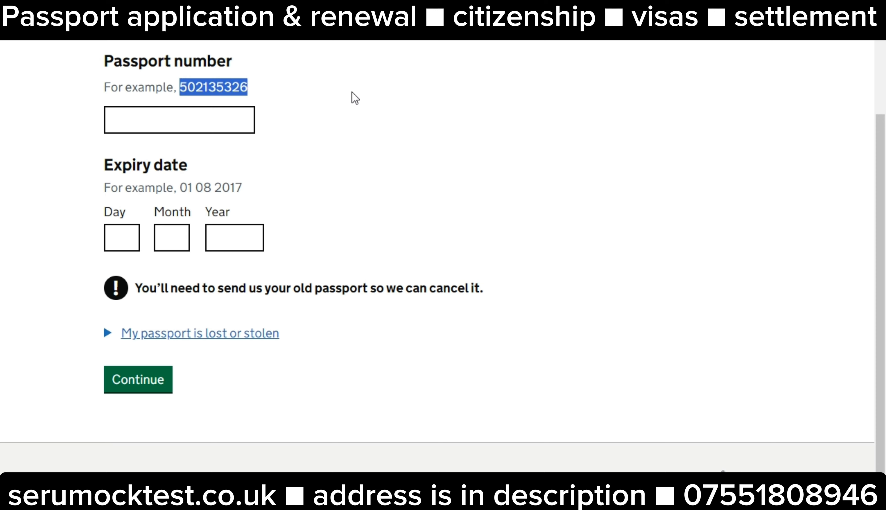
pyautogui.click(209, 123)
pyautogui.hotkey('ctrl', 'v')
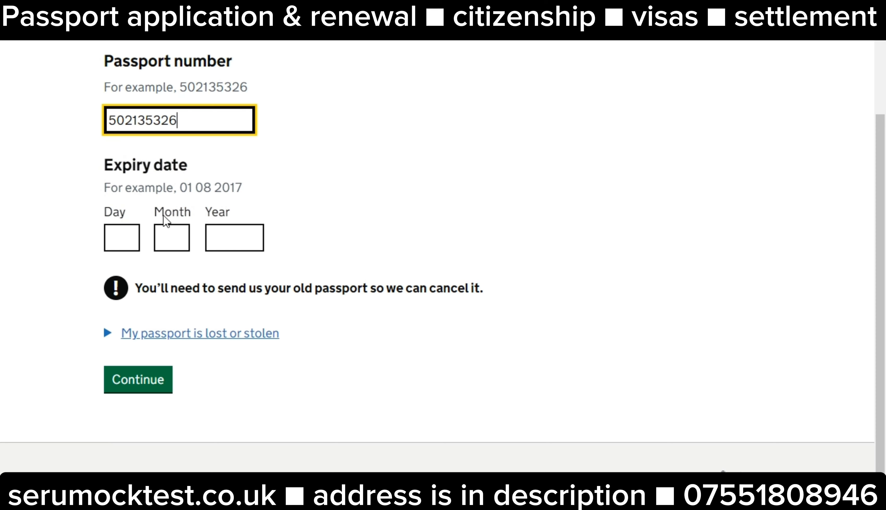
# Enter the expiry date 18 08 2024 and submit the old passport details
pyautogui.click(127, 236)
pyautogui.write('18')
pyautogui.press('Tab')
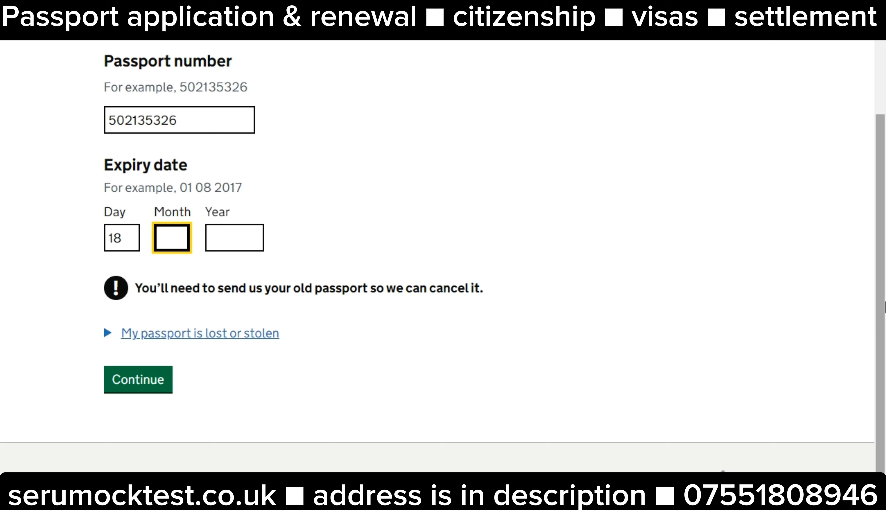
pyautogui.write('08')
pyautogui.press('Tab')
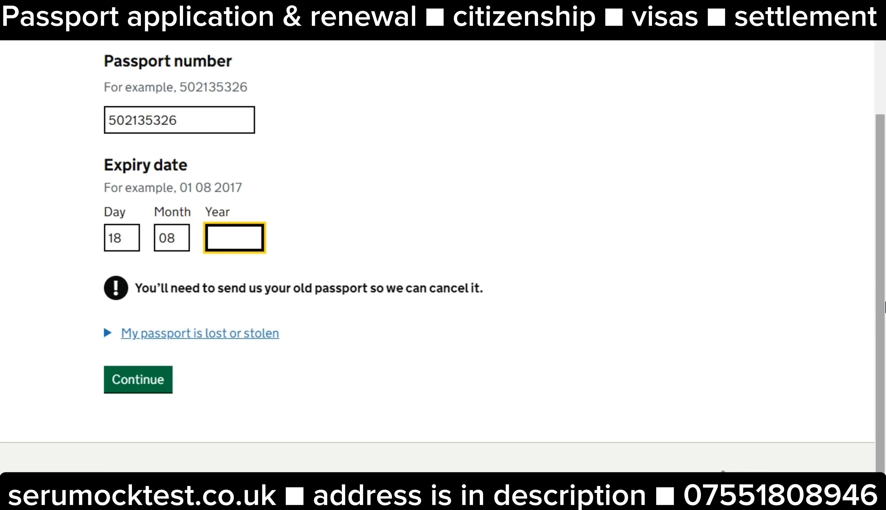
pyautogui.write('2024')
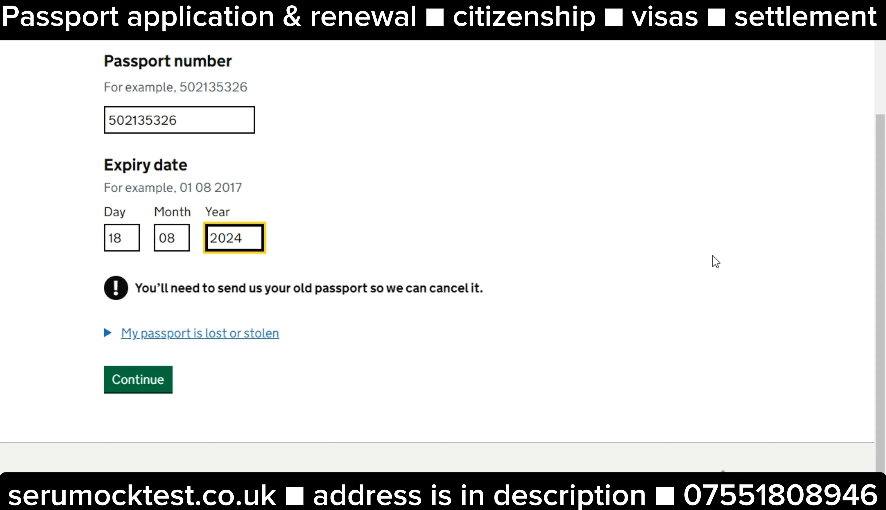
pyautogui.click(151, 388)
# Select title Mr and enter the applicant's first and last names
pyautogui.scroll(-4, 246, 369)
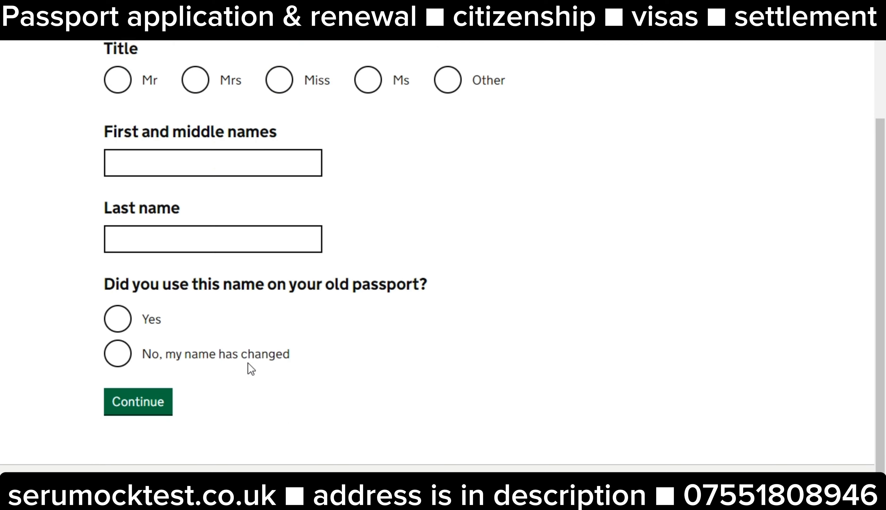
pyautogui.click(113, 71)
pyautogui.click(150, 147)
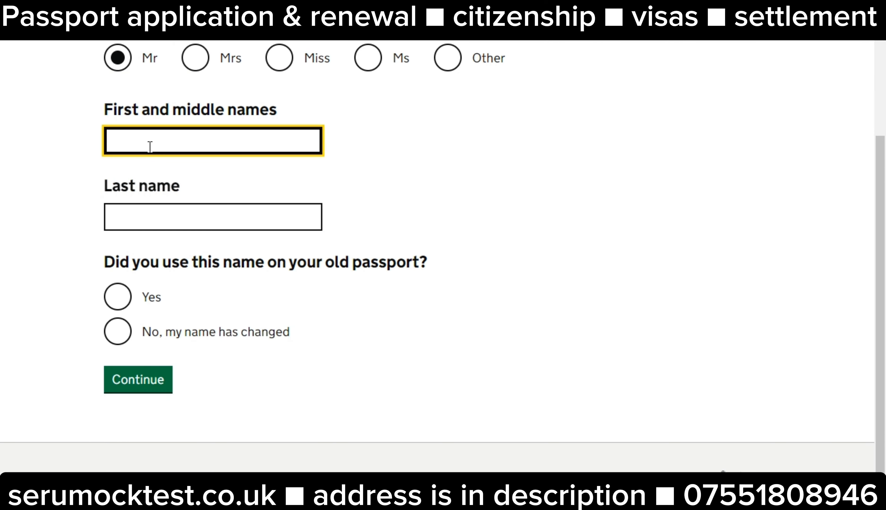
pyautogui.write('Minicab')
pyautogui.click(143, 227)
pyautogui.write('Lifeline')
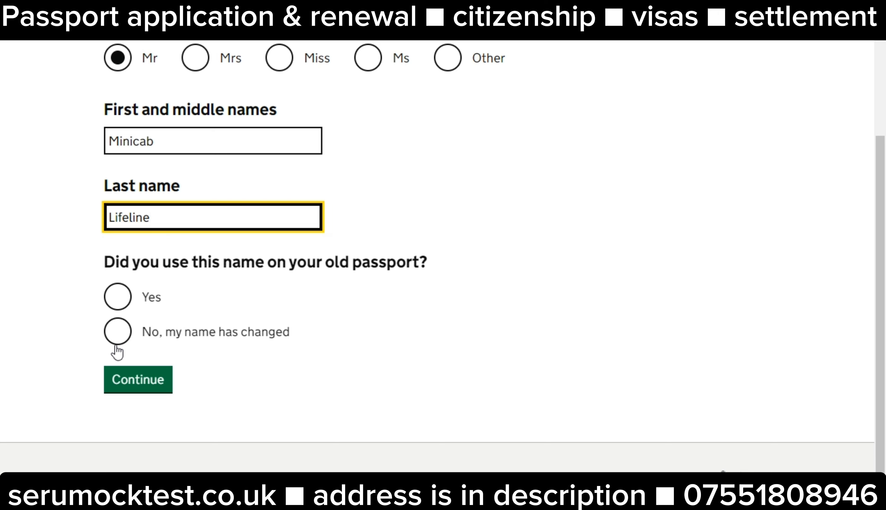
# Answer that the name has changed since the old passport and continue
pyautogui.click(122, 297)
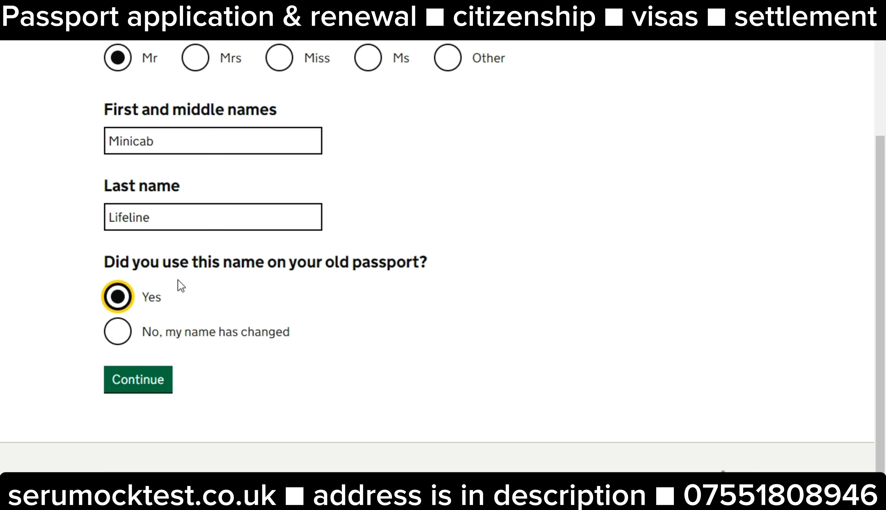
pyautogui.click(119, 332)
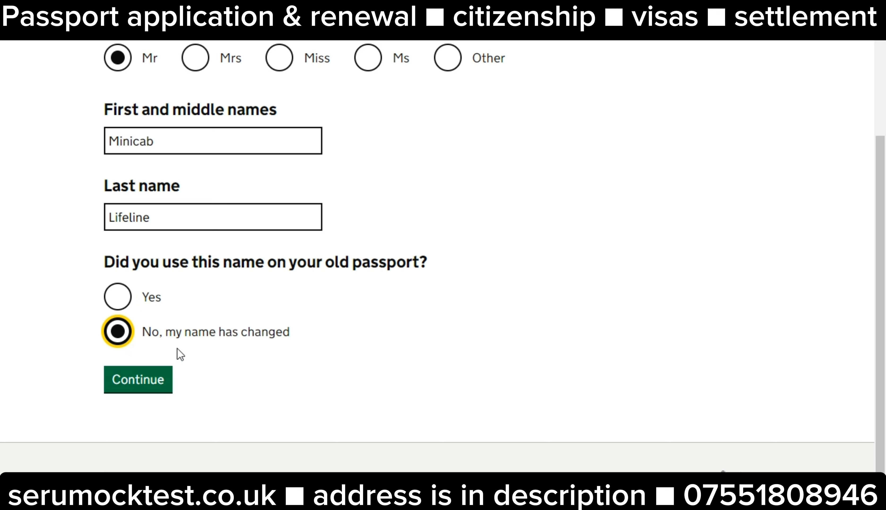
pyautogui.click(118, 382)
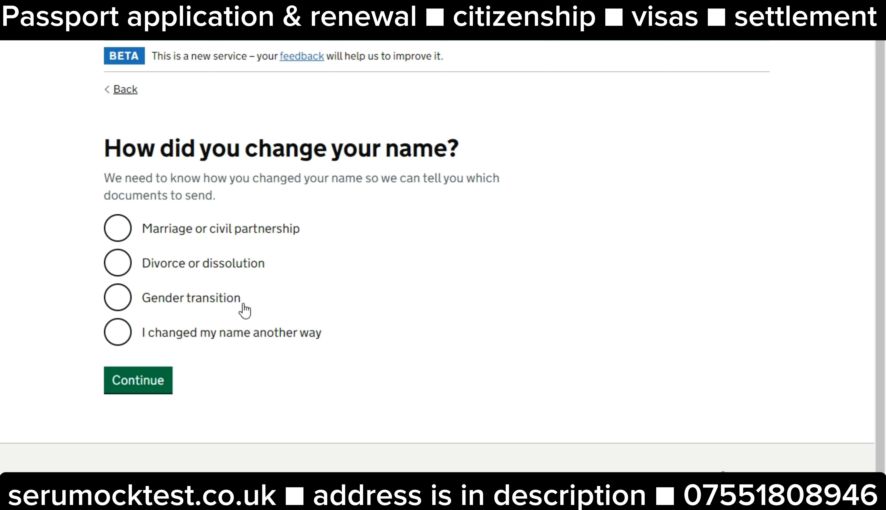
# Give 'I changed my name another way' as the reason and enter the applicant's previous first and last names
pyautogui.click(120, 334)
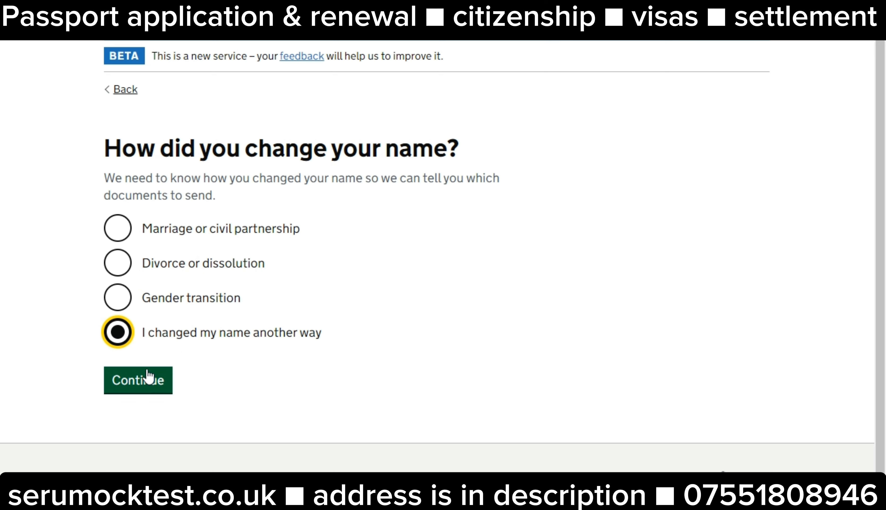
pyautogui.click(149, 376)
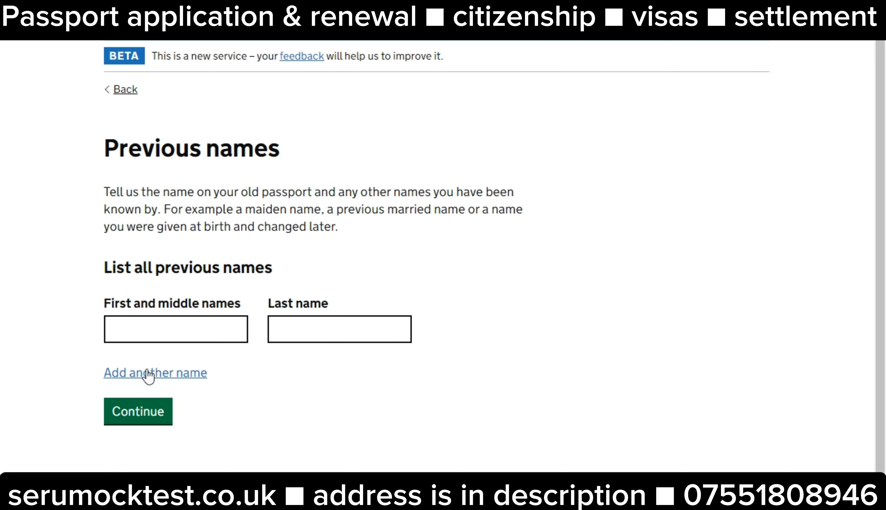
pyautogui.click(172, 340)
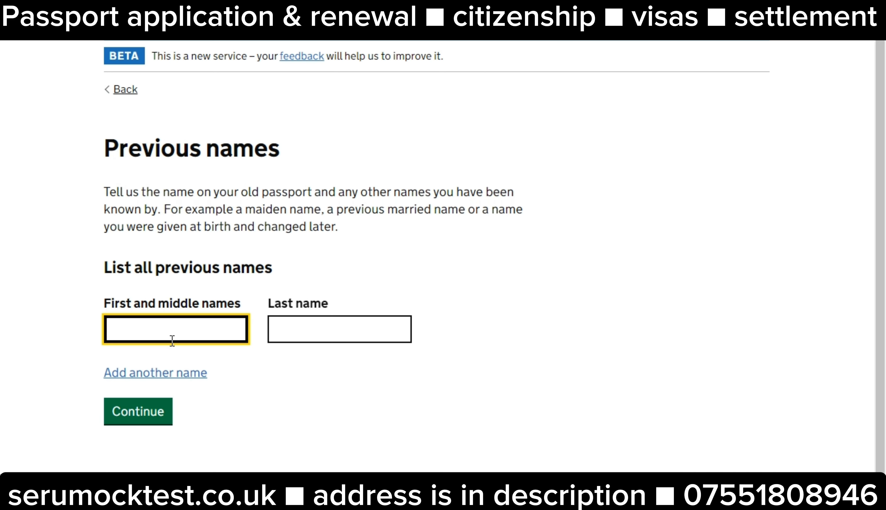
pyautogui.write('Minicab Drivers')
pyautogui.press('Tab')
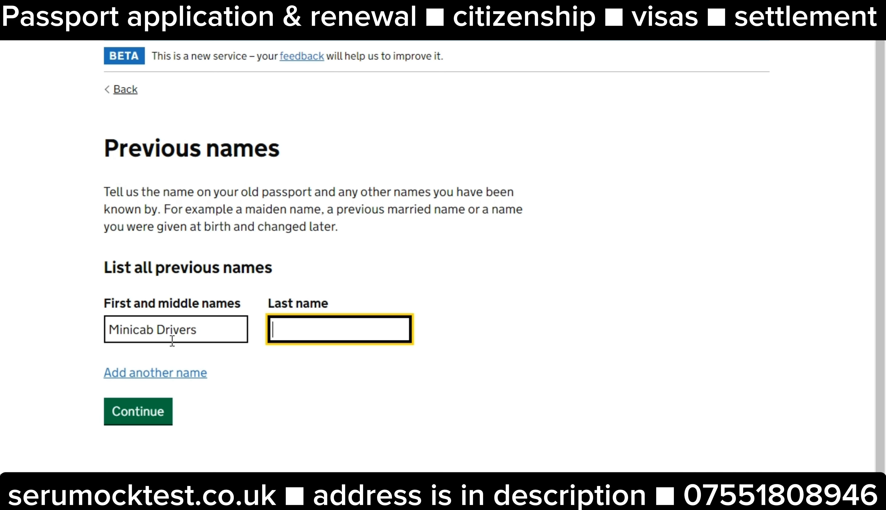
pyautogui.write('Lifeline')
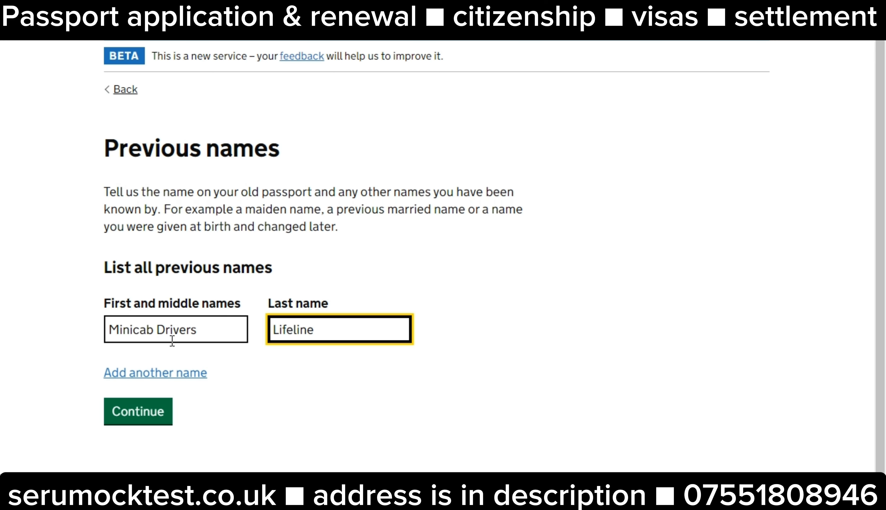
pyautogui.click(165, 417)
# Set gender to Male and record UK birth with London as the town of birth
pyautogui.click(118, 222)
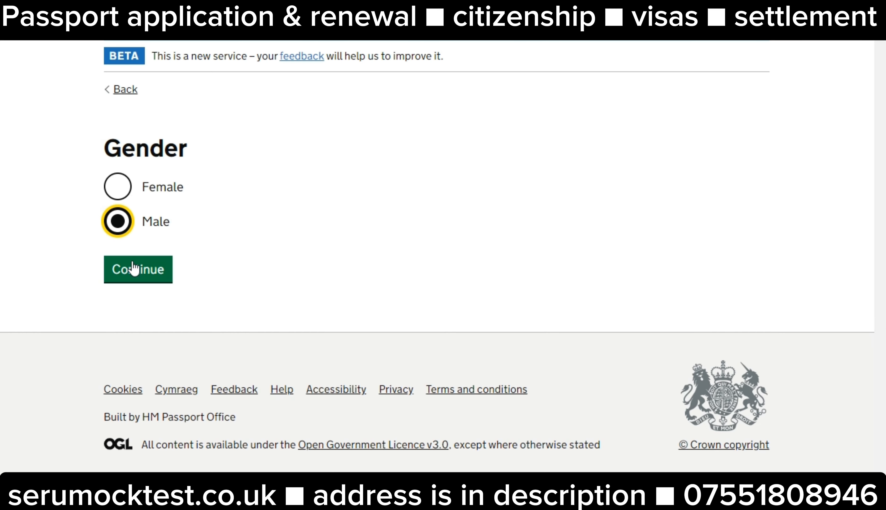
pyautogui.click(133, 267)
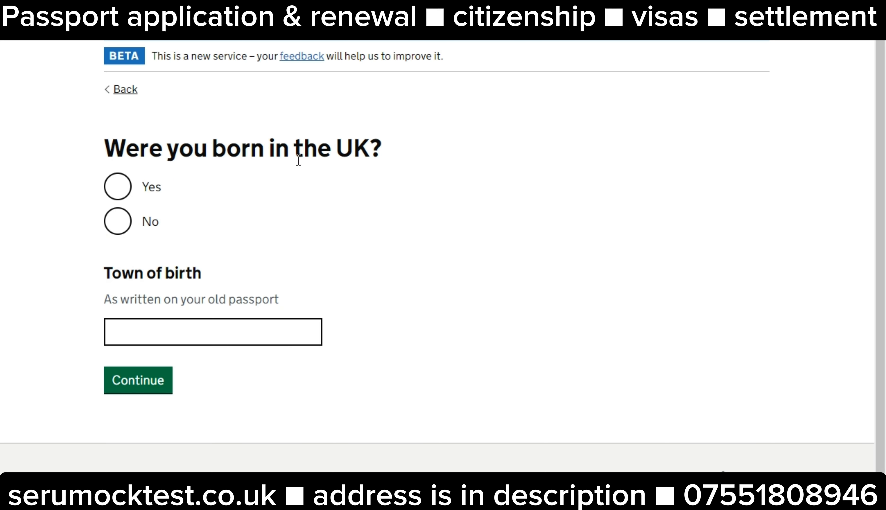
pyautogui.click(117, 186)
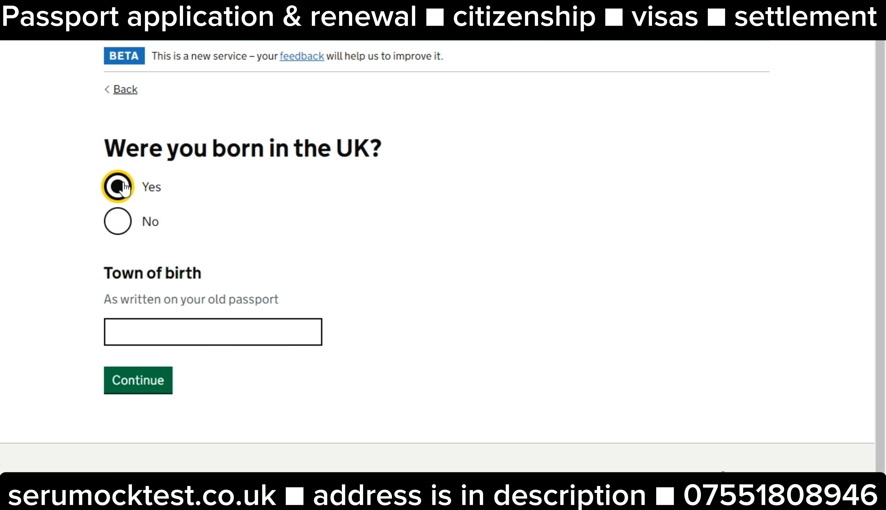
pyautogui.click(151, 335)
pyautogui.write('Lono')
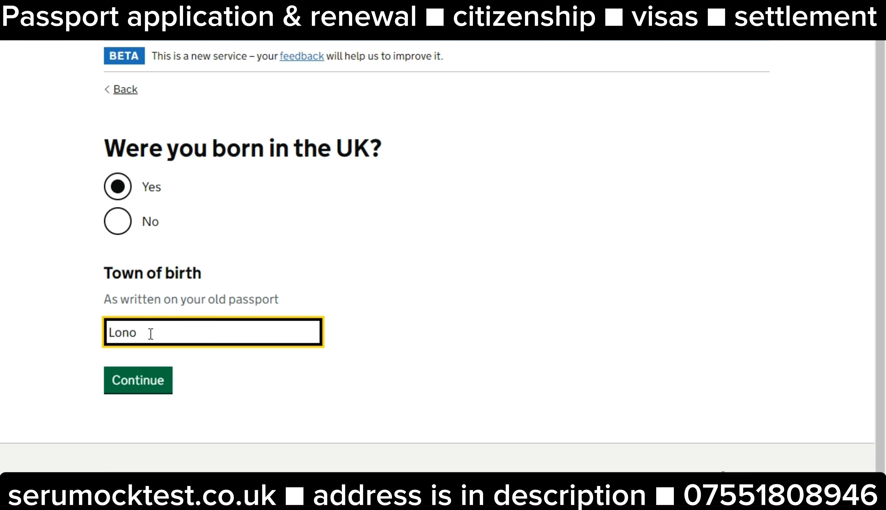
pyautogui.press('BackSpace')
pyautogui.write('don')
pyautogui.click(141, 383)
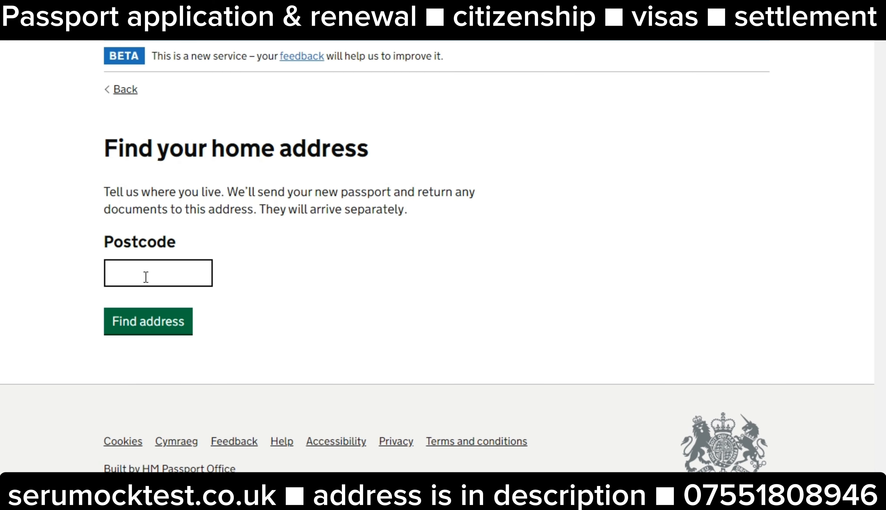
# Look up the home postcode and select the applicant's address from the found list
pyautogui.click(146, 275)
pyautogui.write('E1')
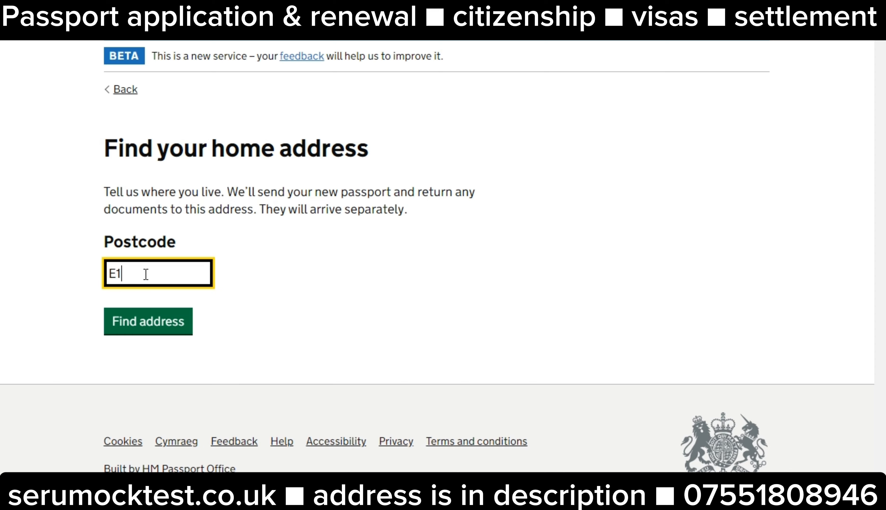
pyautogui.write('1HQ')
pyautogui.click(154, 324)
pyautogui.click(180, 204)
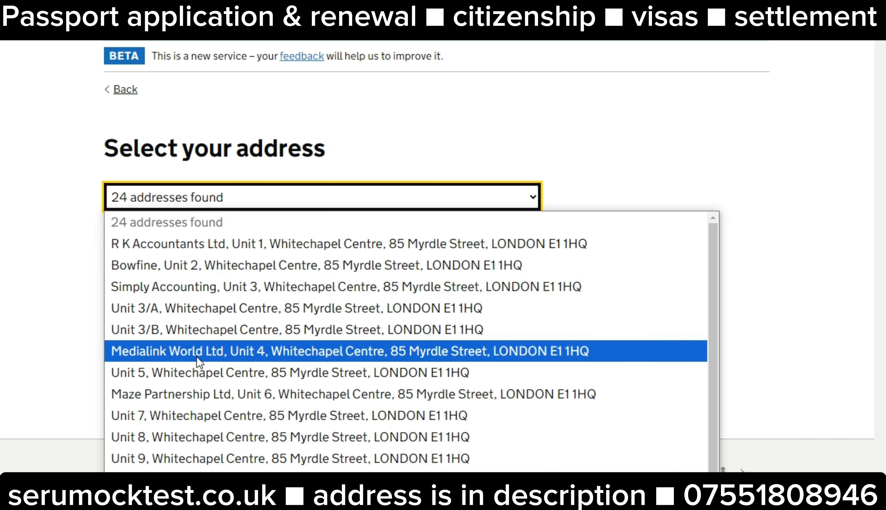
pyautogui.scroll(-3, 196, 350)
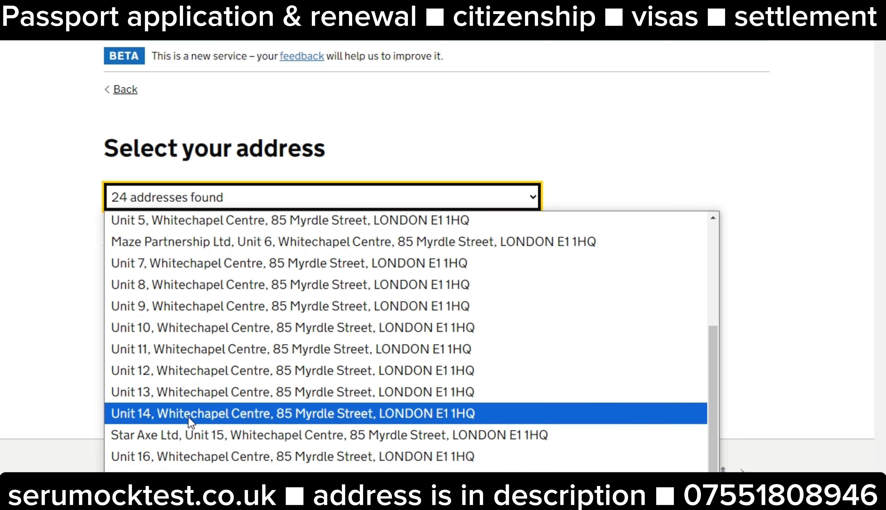
pyautogui.click(189, 417)
pyautogui.click(154, 368)
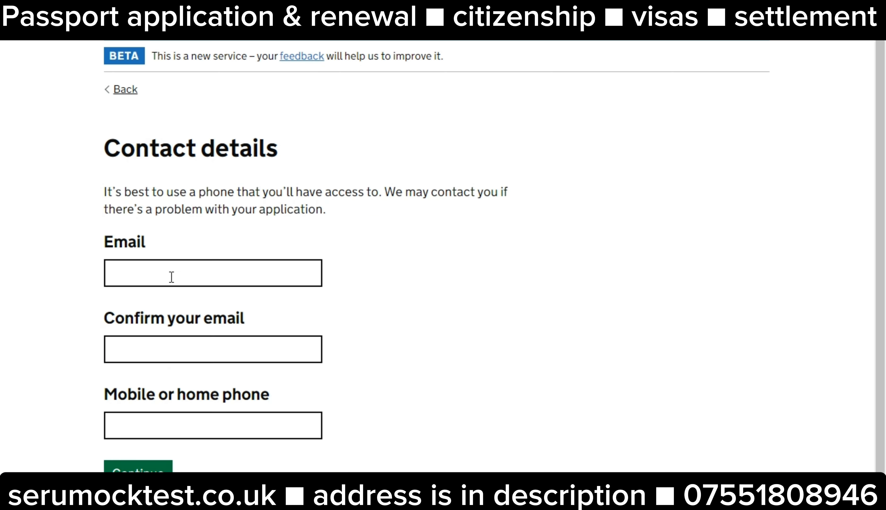
# Enter and confirm the applicant's e-mail address, add their phone number, and submit
pyautogui.scroll(-3, 172, 276)
pyautogui.click(168, 185)
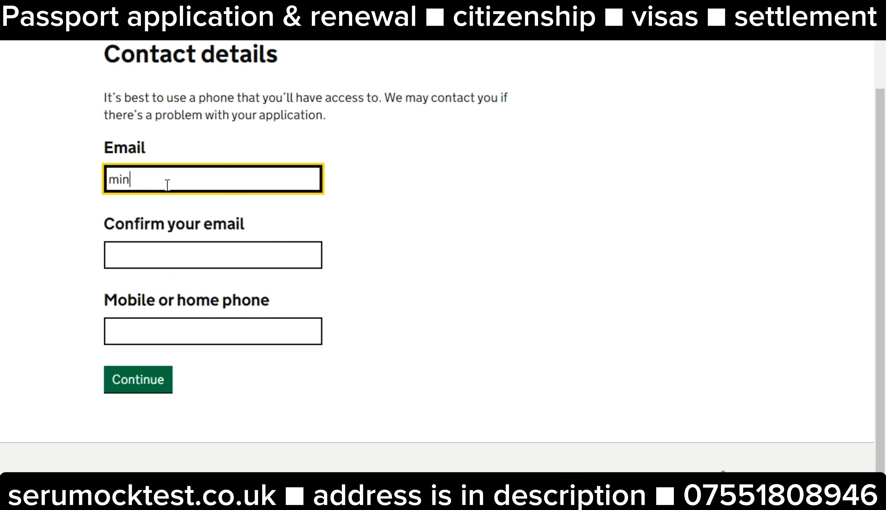
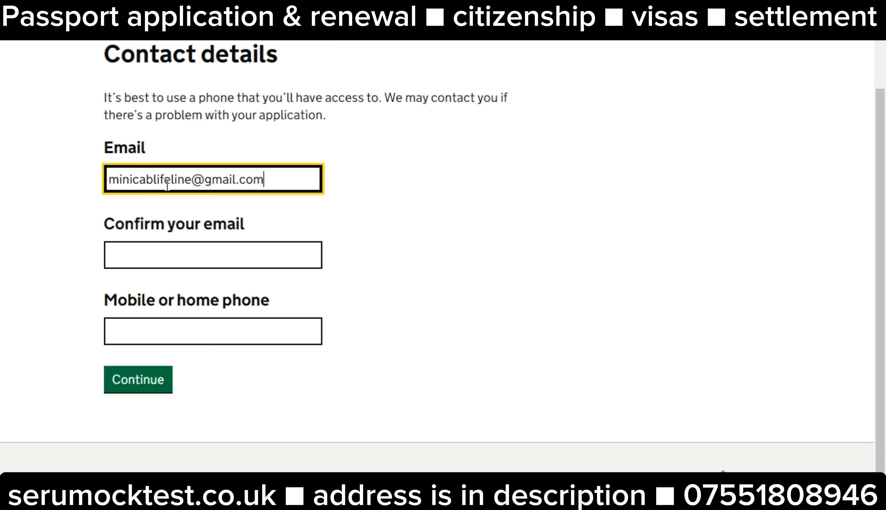
pyautogui.press('Tab')
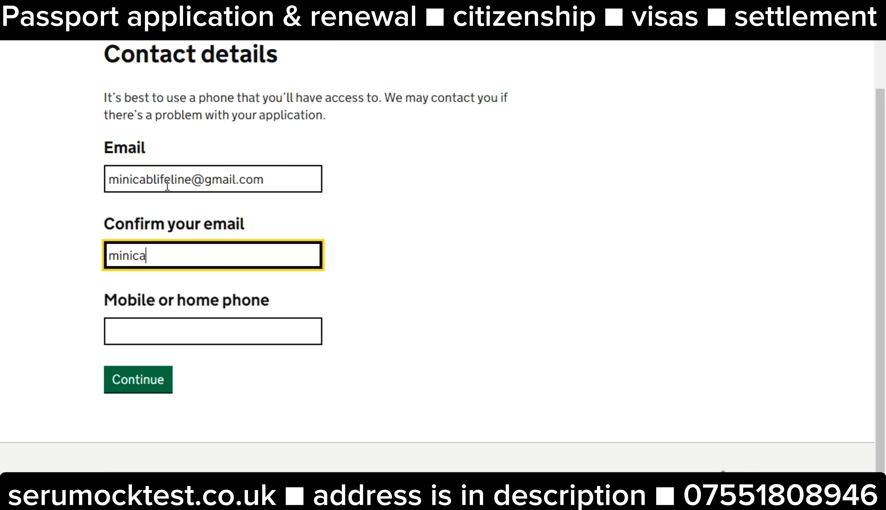
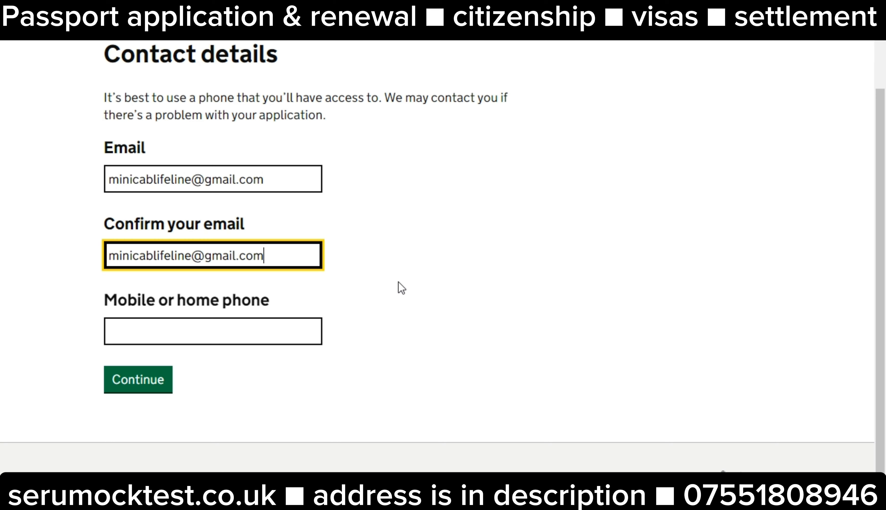
pyautogui.click(215, 334)
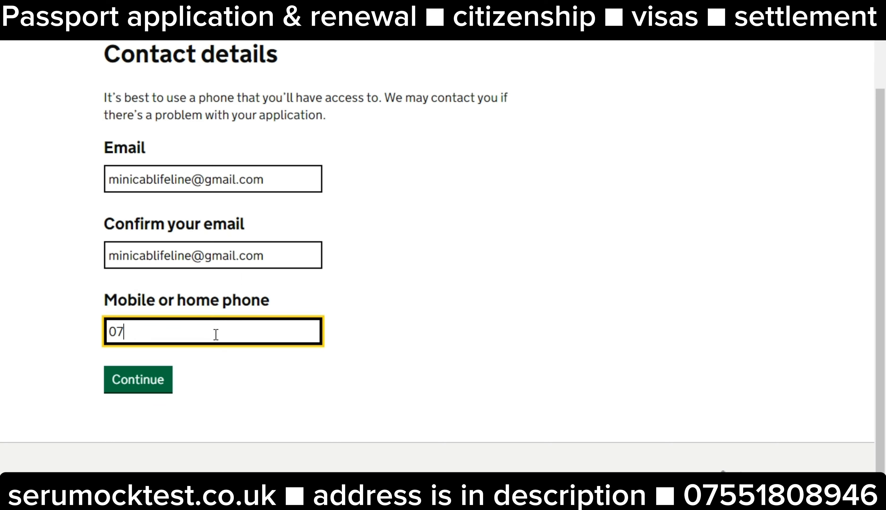
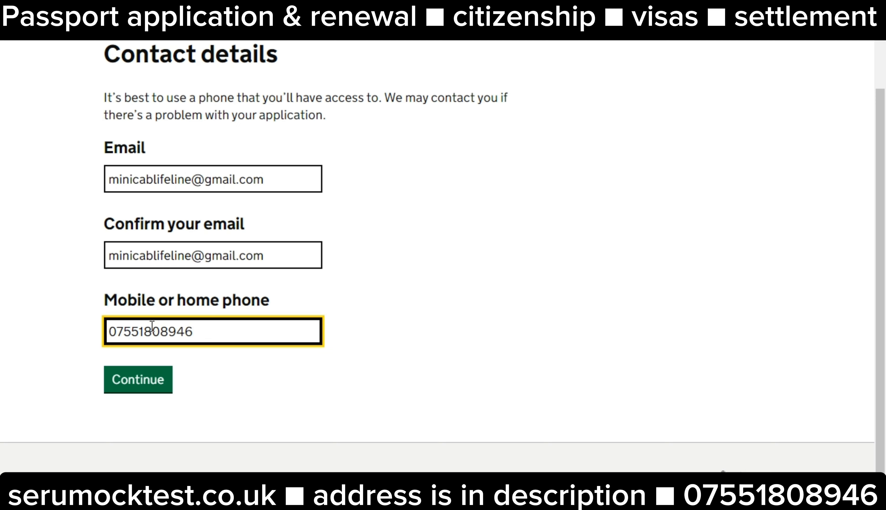
pyautogui.click(220, 392)
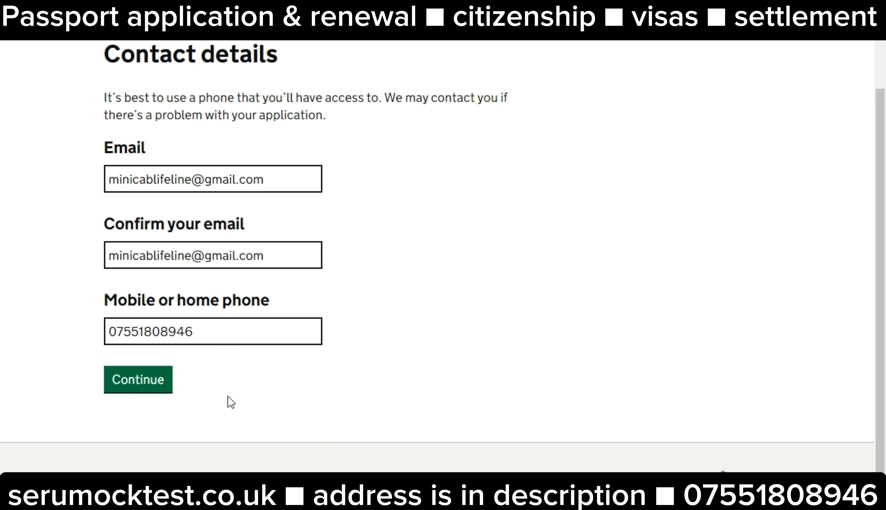
pyautogui.click(164, 390)
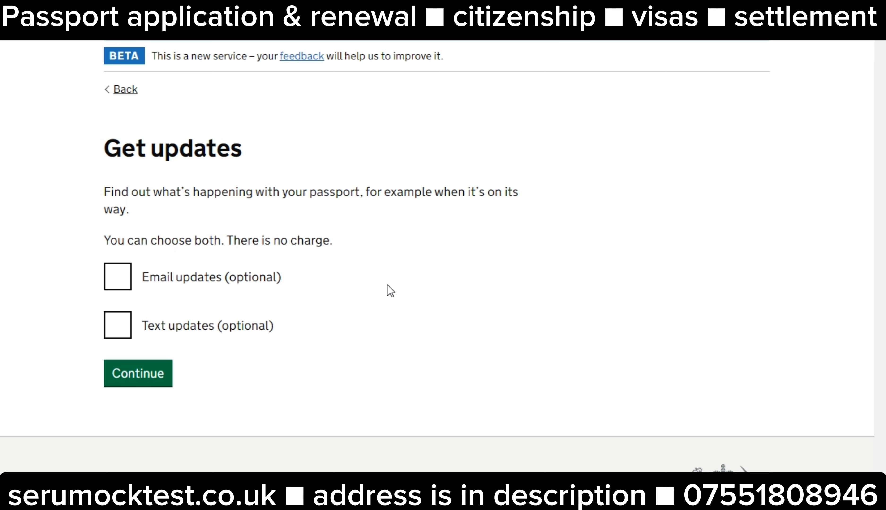
# Leave both Email updates and Text updates unticked and continue without progress updates
pyautogui.click(114, 280)
pyautogui.click(111, 327)
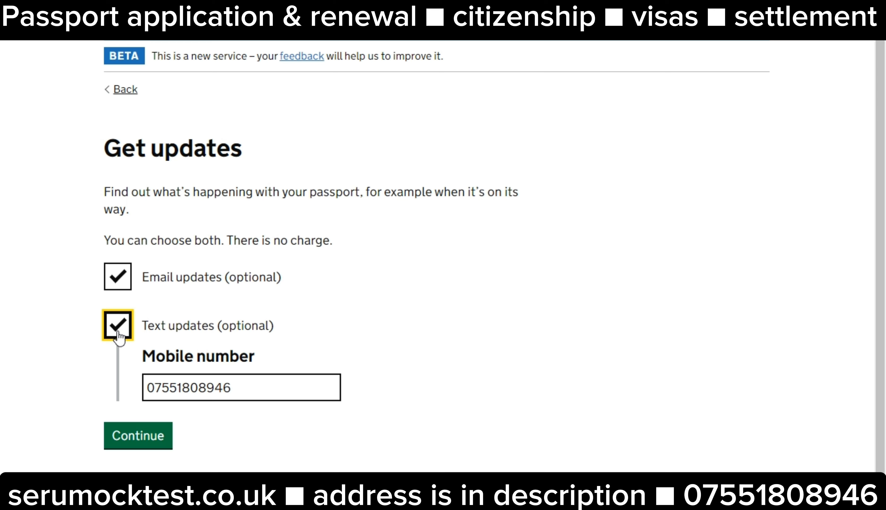
pyautogui.click(118, 330)
pyautogui.click(113, 276)
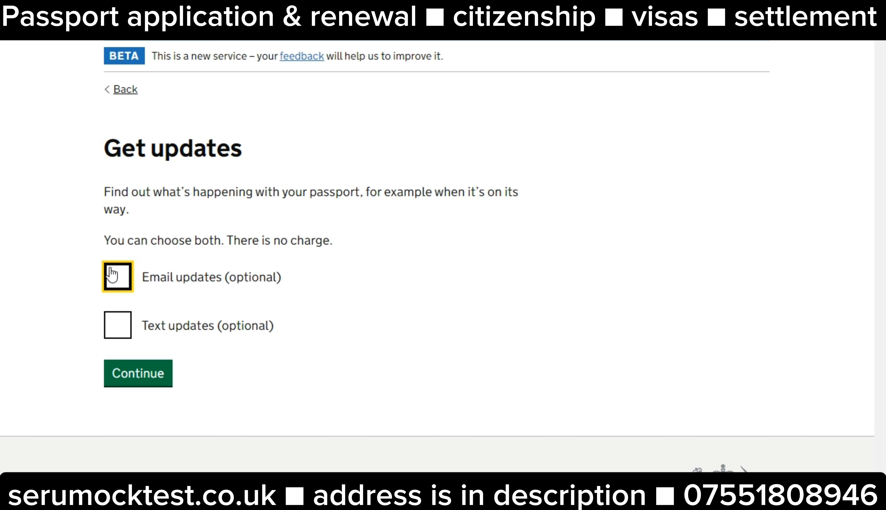
pyautogui.click(138, 377)
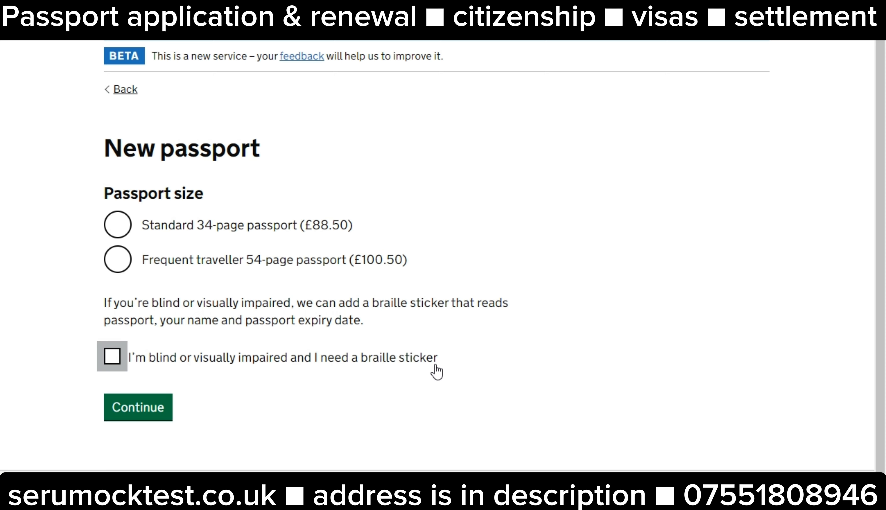
# Choose the Standard 34-page passport and agree to sign the new passport
pyautogui.click(143, 233)
pyautogui.click(142, 405)
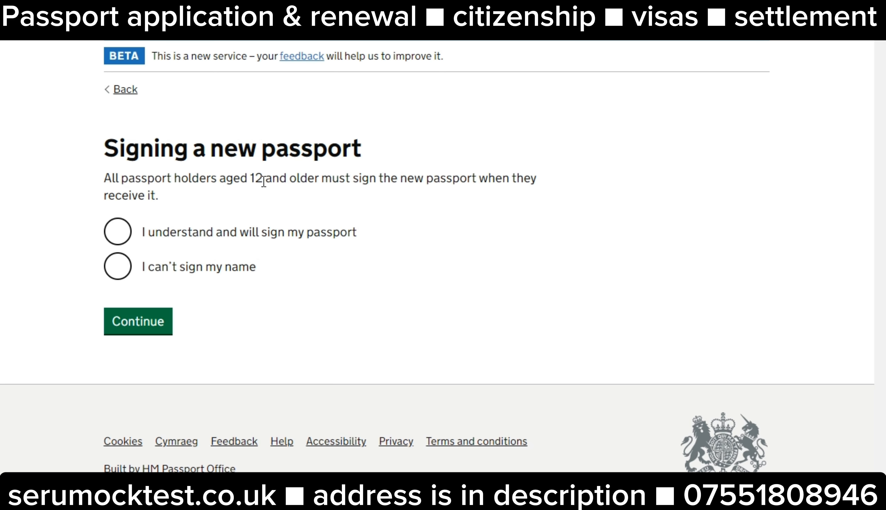
pyautogui.click(118, 234)
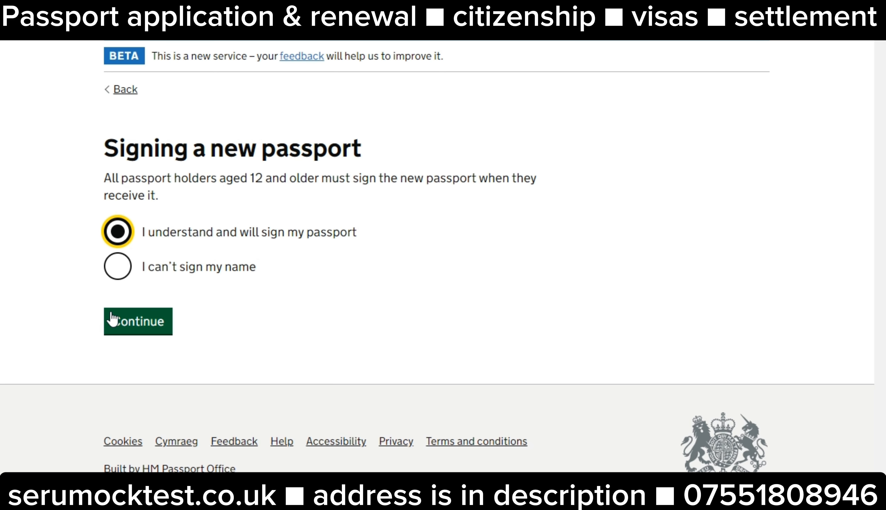
pyautogui.click(122, 321)
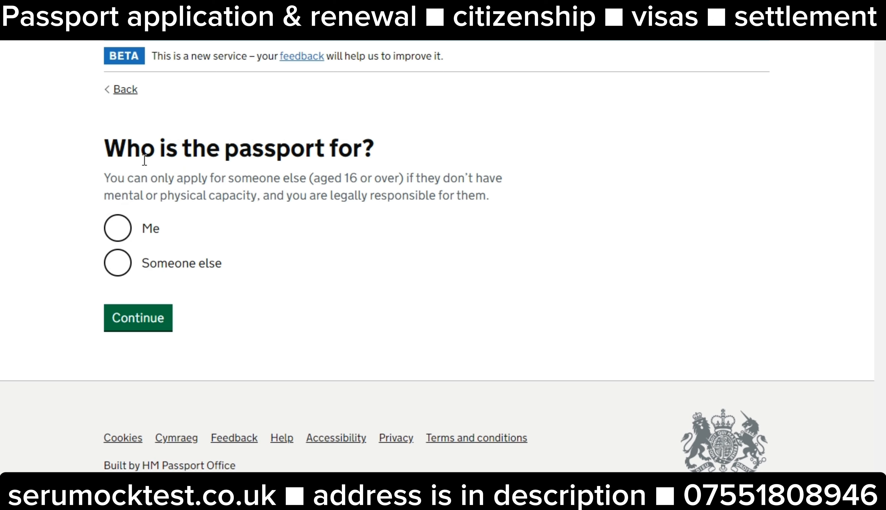
# Answer 'Me' for who the passport is for and review the 'Check this application' summary
pyautogui.click(118, 233)
pyautogui.click(122, 262)
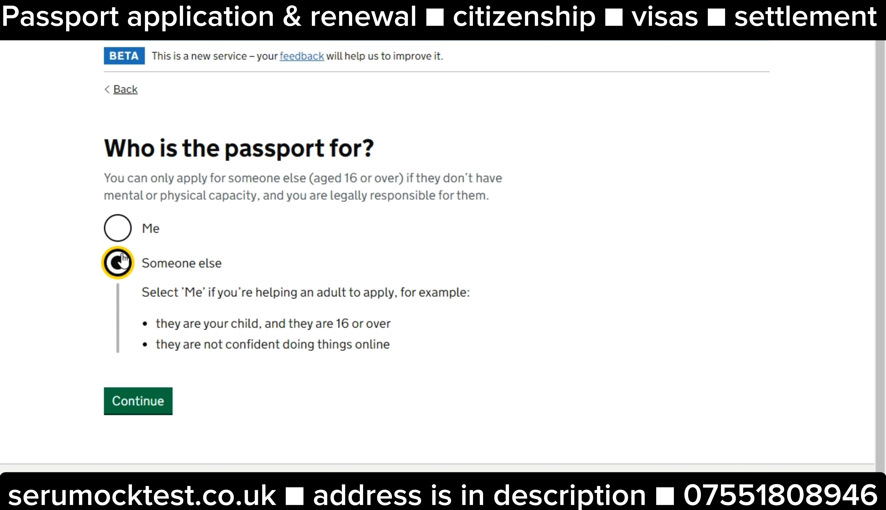
pyautogui.click(120, 233)
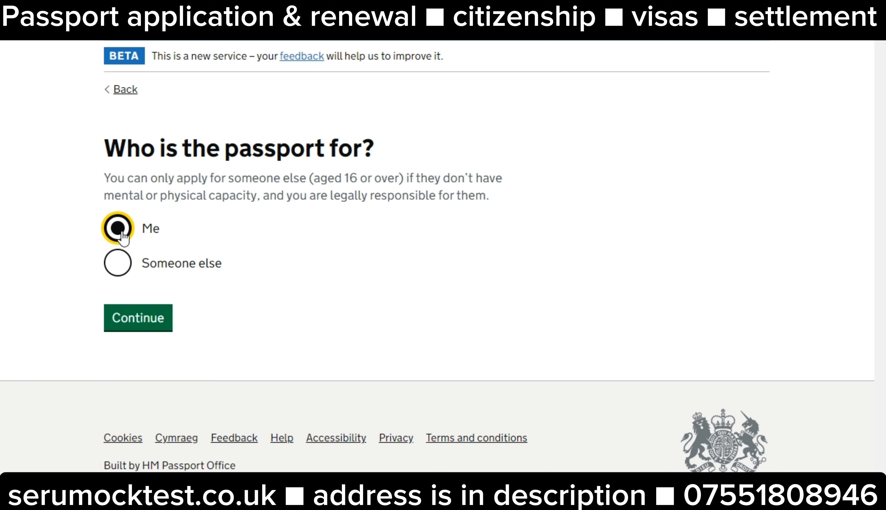
pyautogui.click(139, 319)
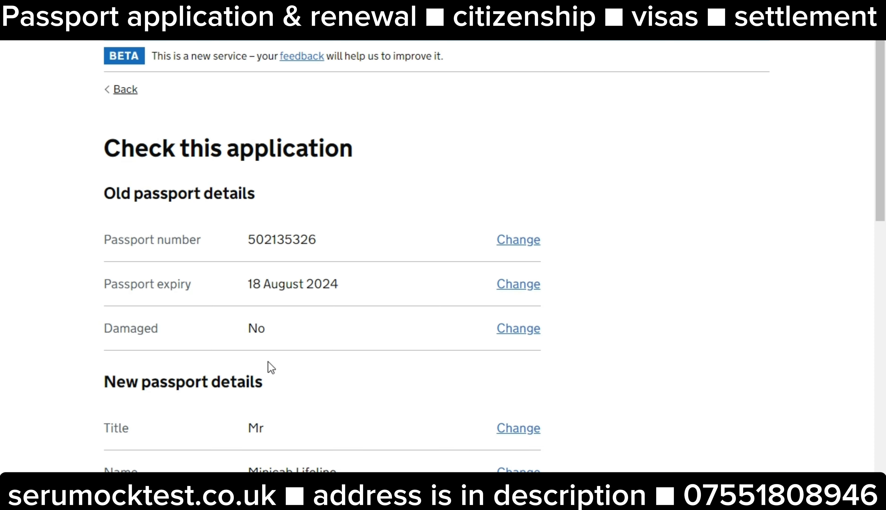
pyautogui.scroll(-6, 281, 368)
pyautogui.scroll(3, 283, 367)
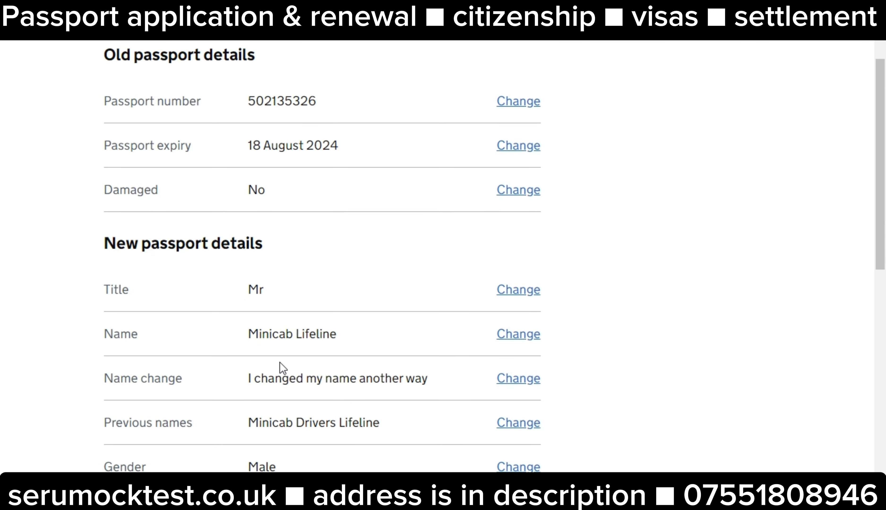
pyautogui.scroll(-15, 516, 355)
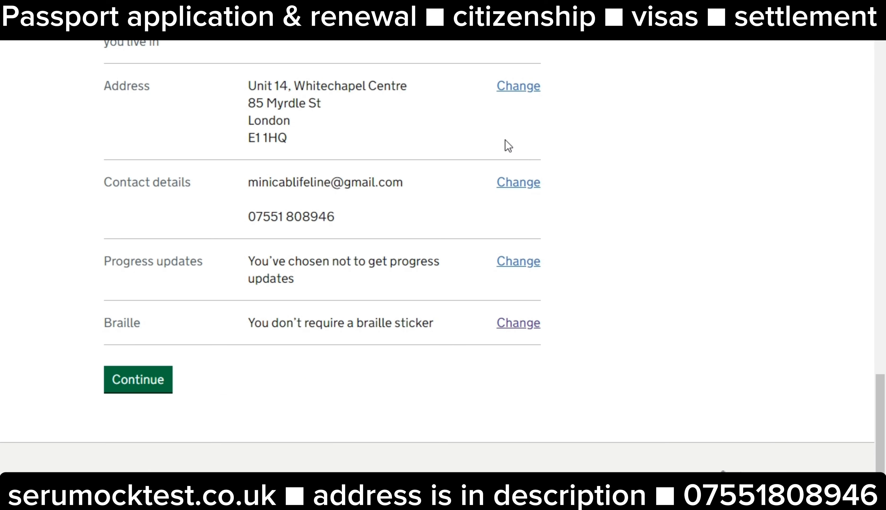
# Confirm the application summary and expand all name-change document sections
pyautogui.click(164, 385)
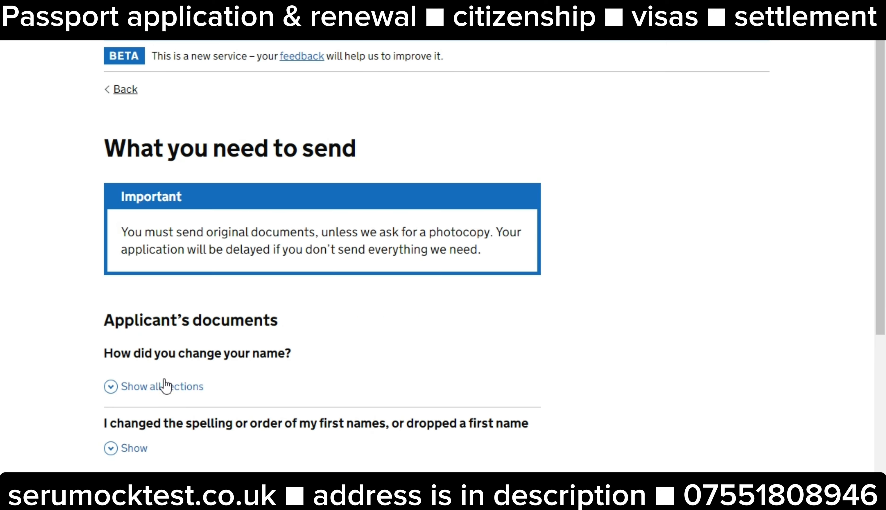
pyautogui.scroll(-2, 172, 383)
pyautogui.scroll(-10, 183, 368)
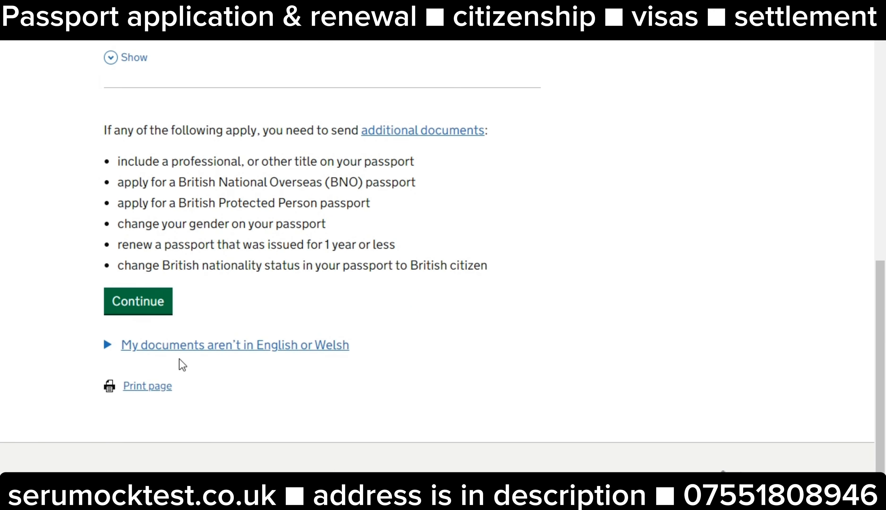
pyautogui.scroll(9, 181, 332)
pyautogui.scroll(3, 183, 332)
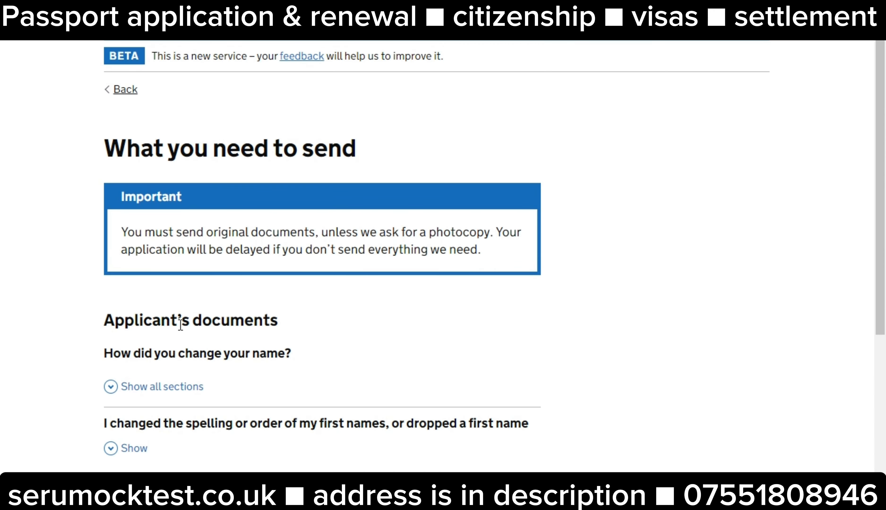
pyautogui.scroll(-2, 180, 325)
pyautogui.scroll(-4, 336, 306)
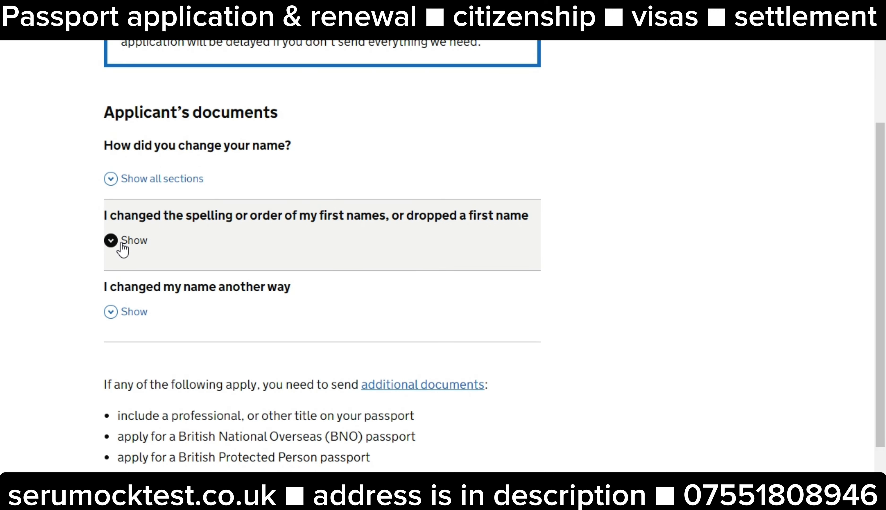
pyautogui.click(111, 179)
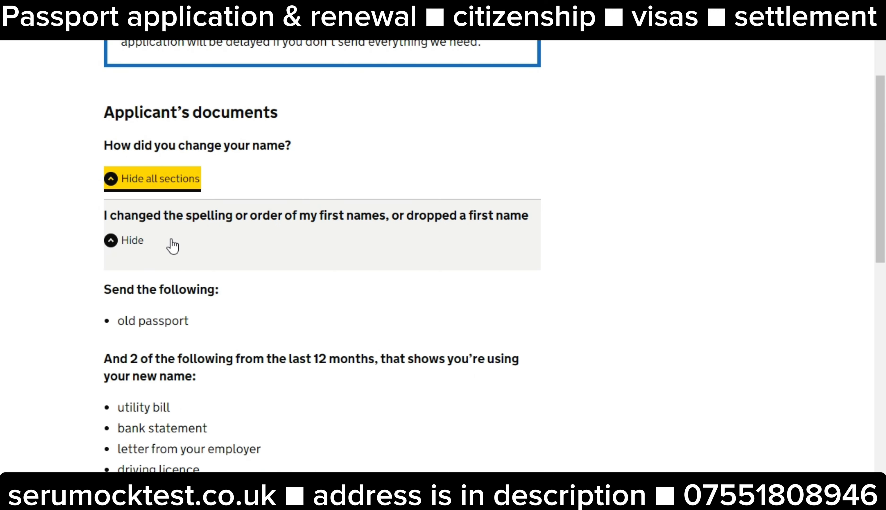
pyautogui.scroll(-5, 208, 288)
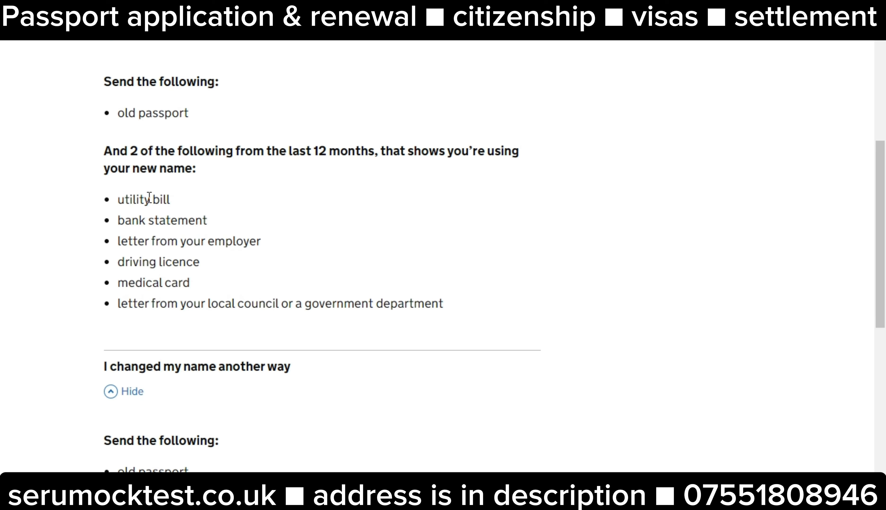
pyautogui.scroll(2, 211, 201)
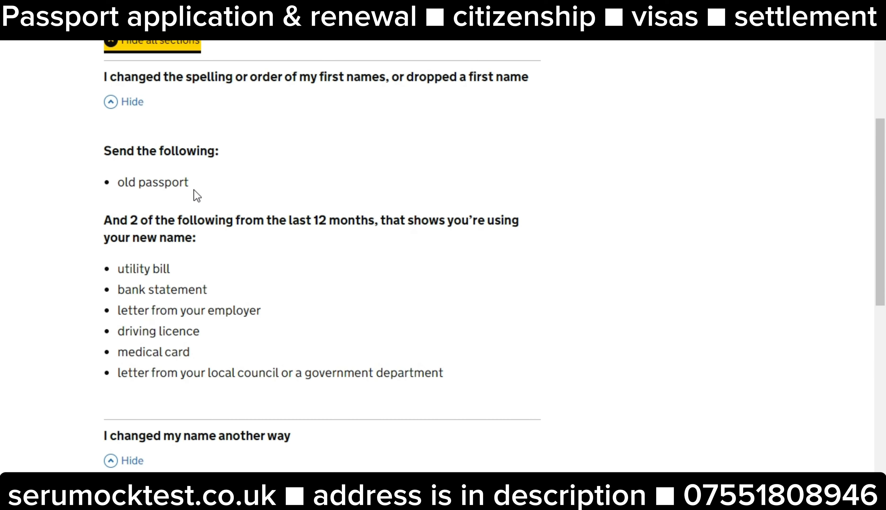
pyautogui.scroll(2, 194, 192)
# Re-expand all sections, read the deed poll proof requirements, and continue past the documents list
pyautogui.click(111, 111)
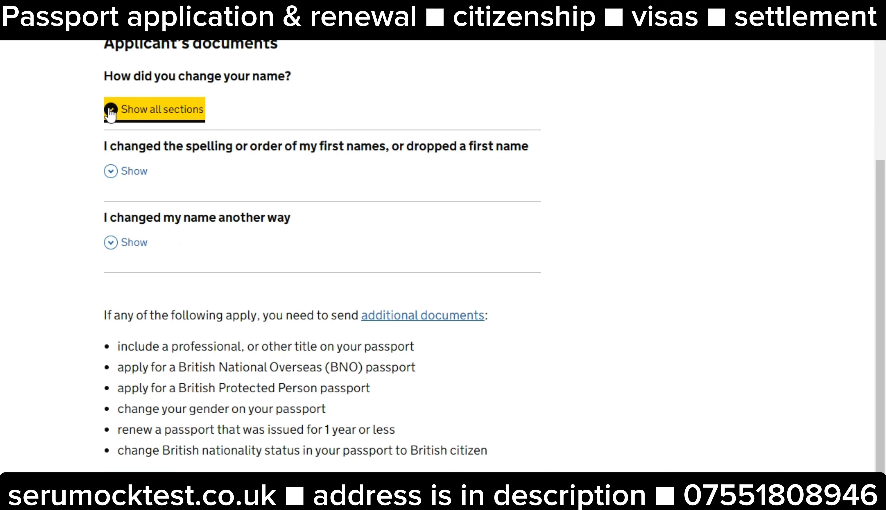
pyautogui.click(111, 112)
pyautogui.scroll(-4, 196, 270)
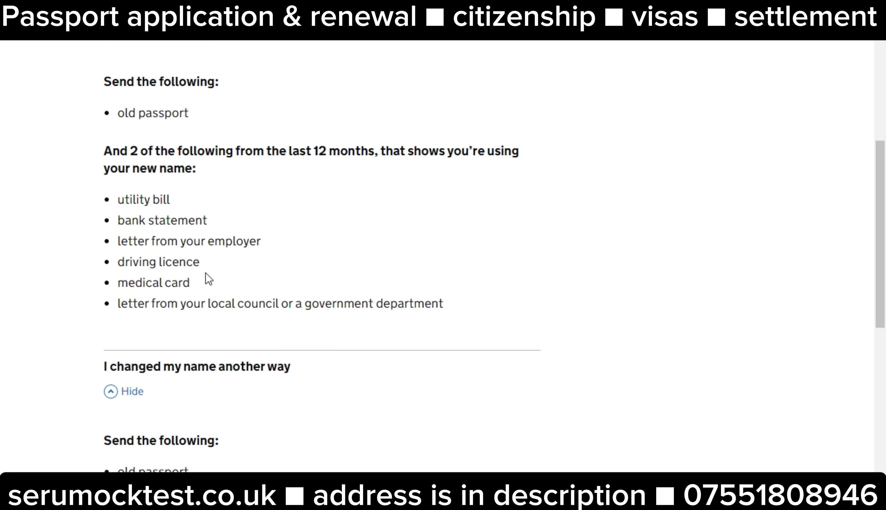
pyautogui.scroll(-5, 208, 279)
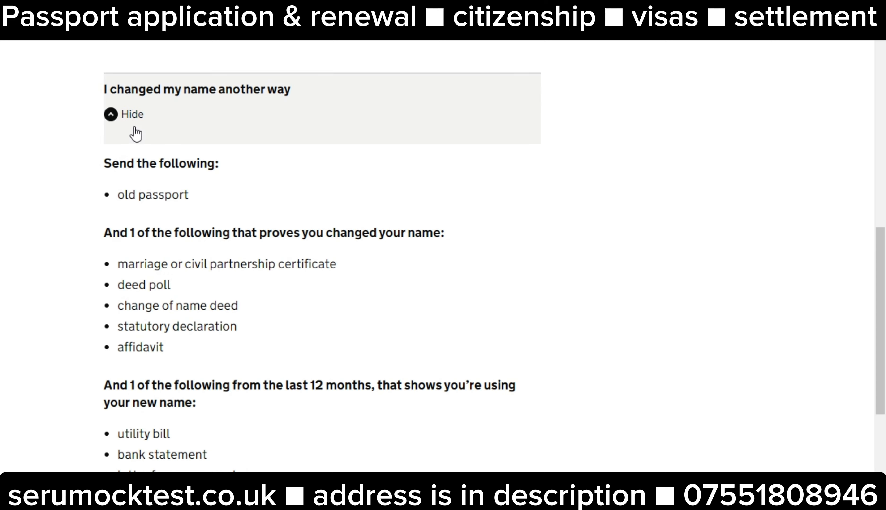
pyautogui.scroll(-3, 190, 255)
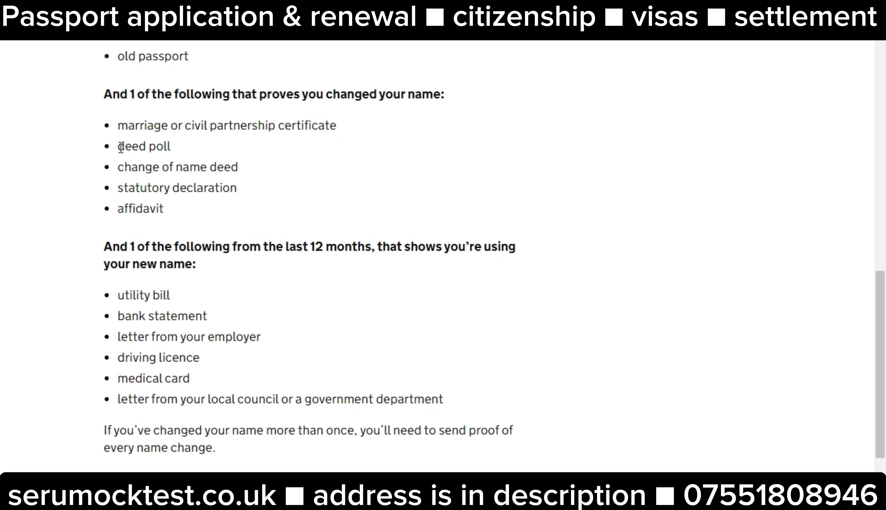
pyautogui.moveTo(121, 147); pyautogui.dragTo(253, 144)
pyautogui.click(248, 162)
pyautogui.scroll(15, 194, 331)
pyautogui.scroll(4, 193, 331)
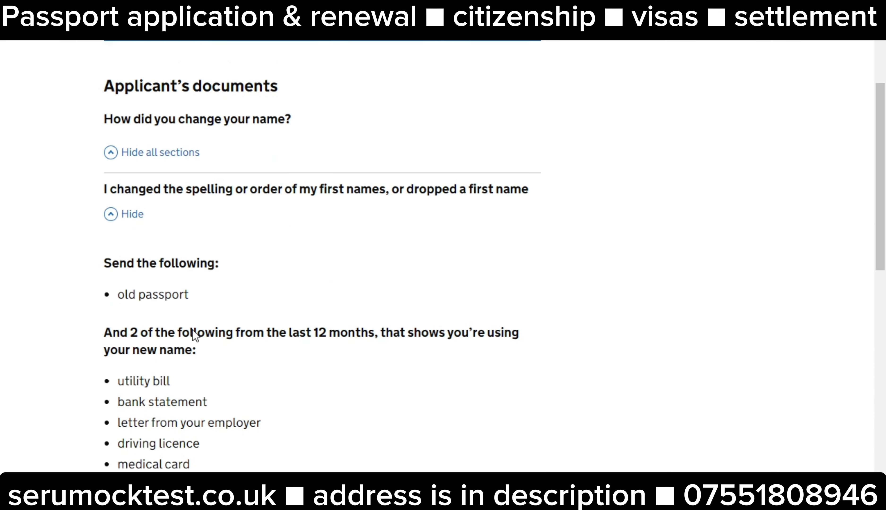
pyautogui.scroll(4, 194, 333)
pyautogui.scroll(-15, 194, 332)
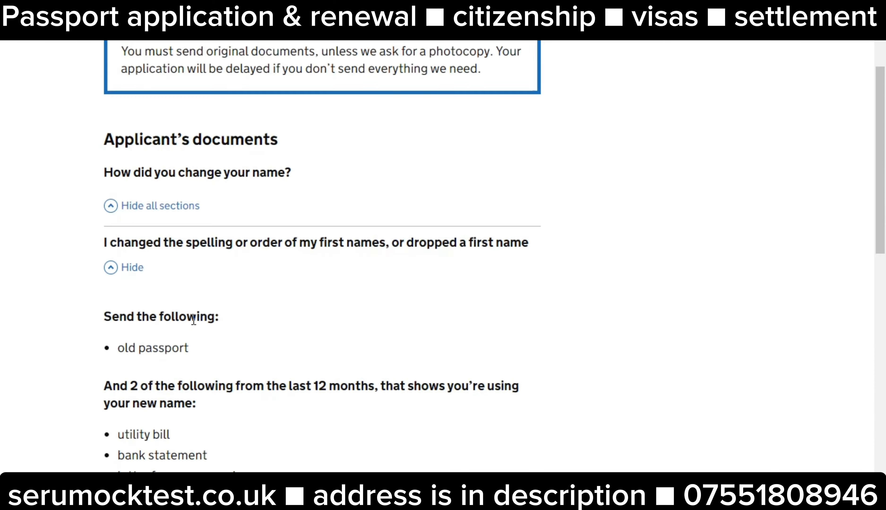
pyautogui.scroll(-6, 193, 319)
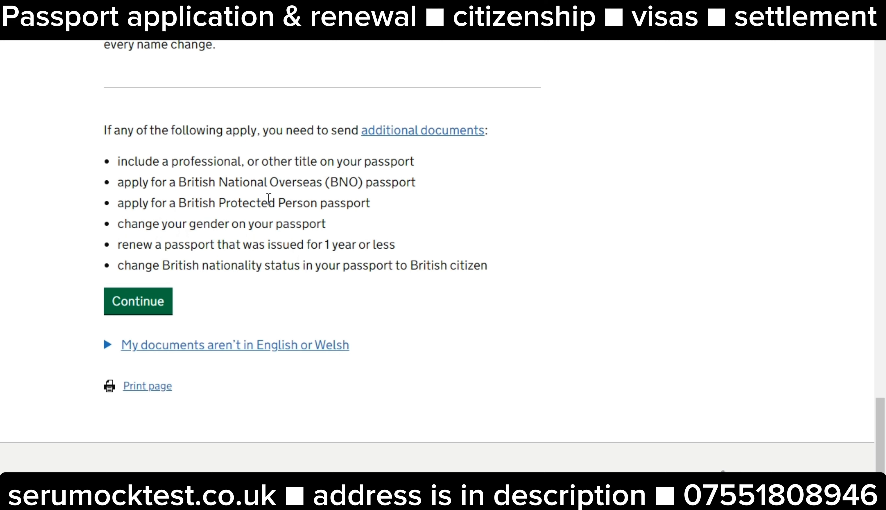
pyautogui.click(162, 301)
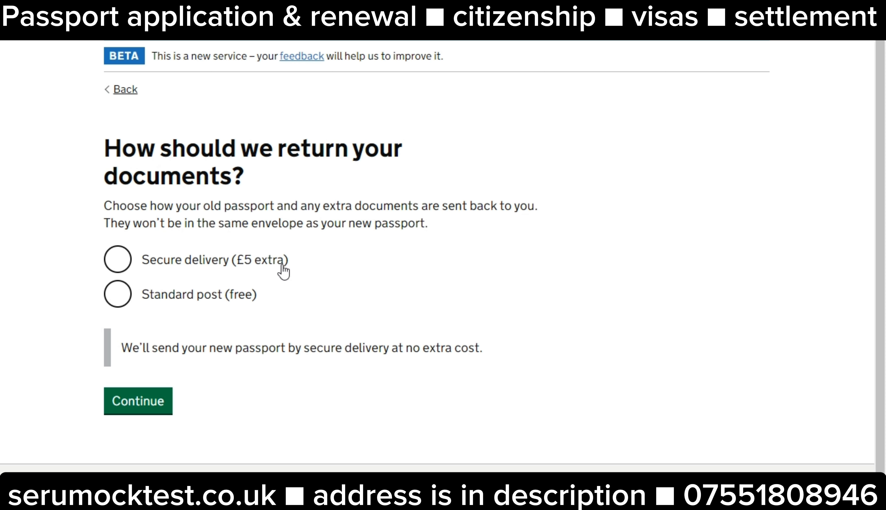
# Choose free standard post for returning documents and accept the £88.50 cost summary
pyautogui.click(126, 302)
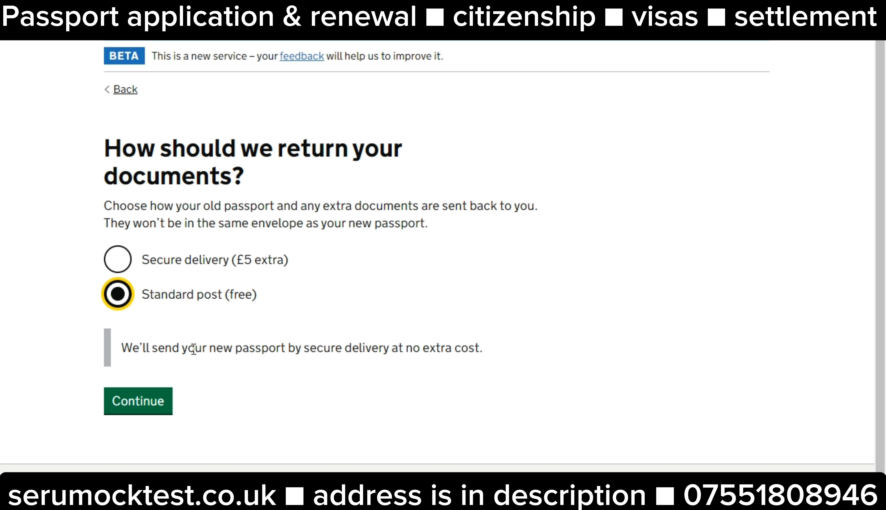
pyautogui.click(146, 407)
pyautogui.scroll(-2, 373, 344)
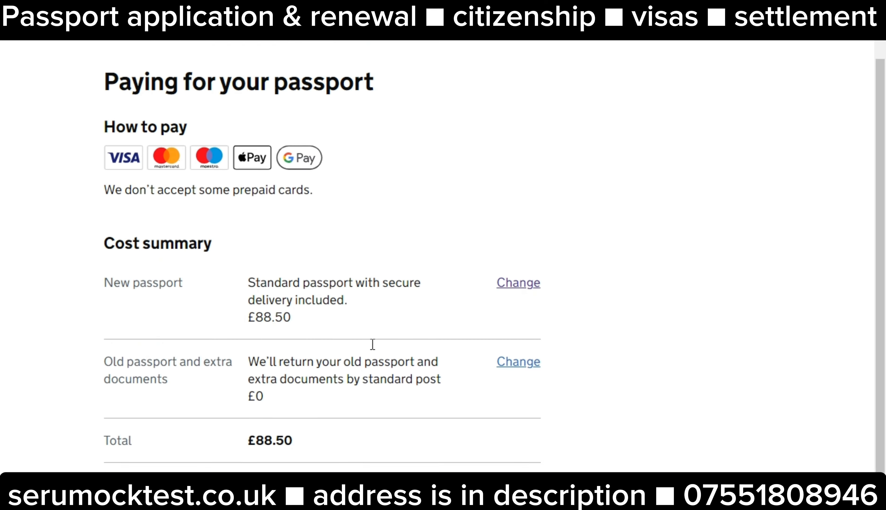
pyautogui.scroll(-3, 372, 344)
pyautogui.click(129, 380)
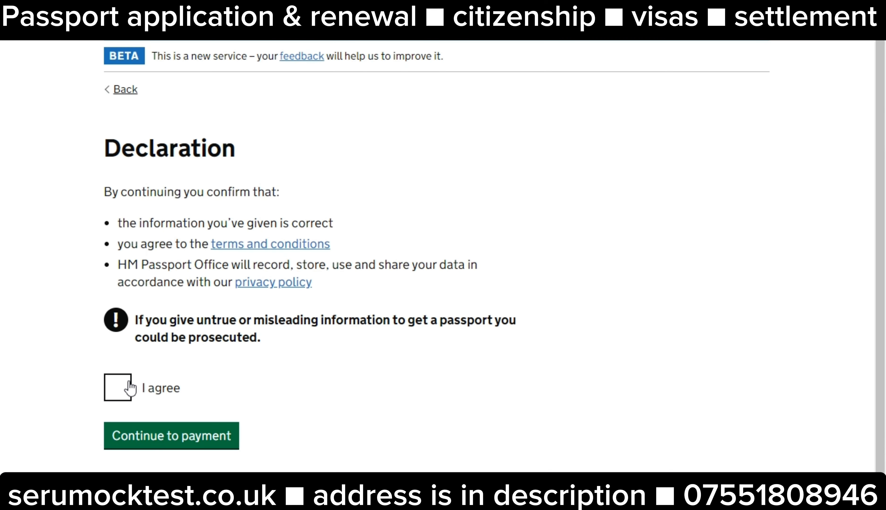
# Agree to the declaration and continue to the £88.50 payment details page
pyautogui.scroll(-2, 178, 374)
pyautogui.click(115, 331)
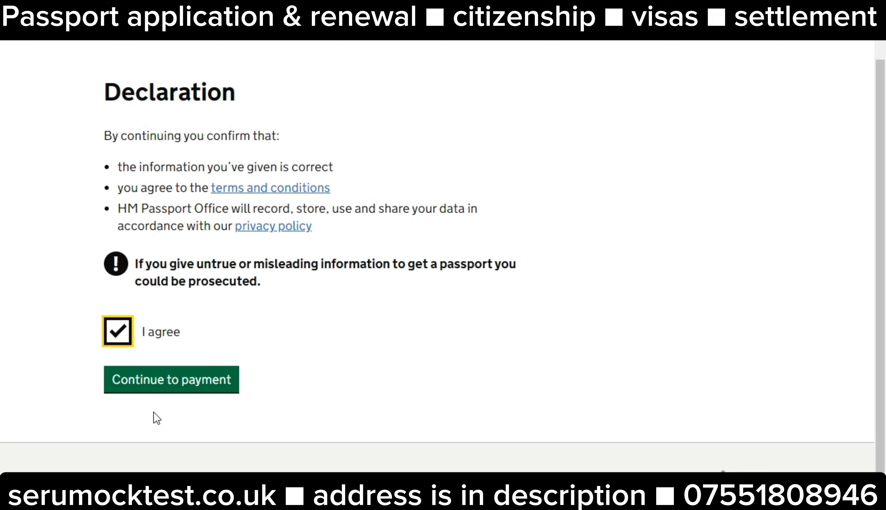
pyautogui.click(164, 390)
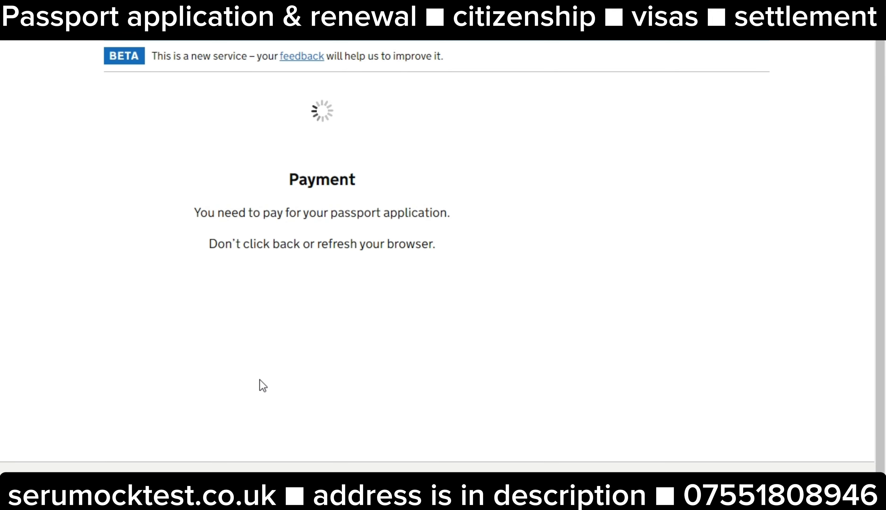
pyautogui.scroll(-10, 302, 335)
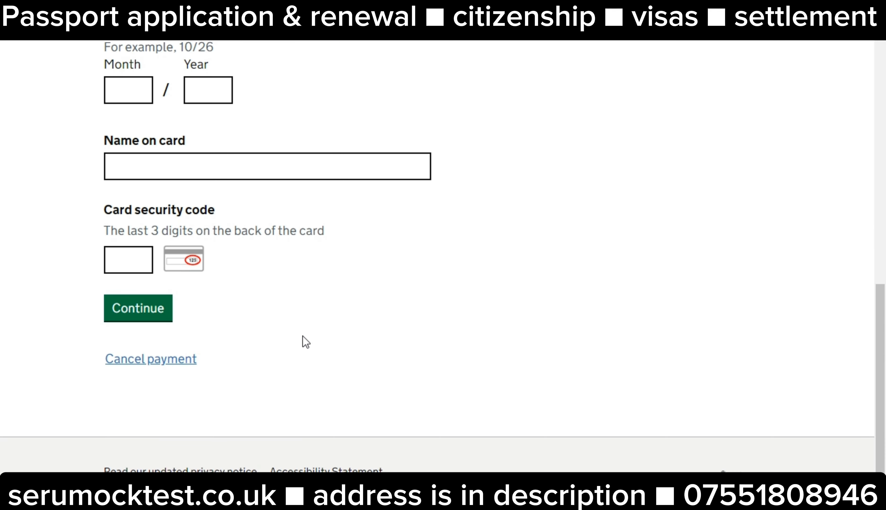
pyautogui.scroll(10, 303, 336)
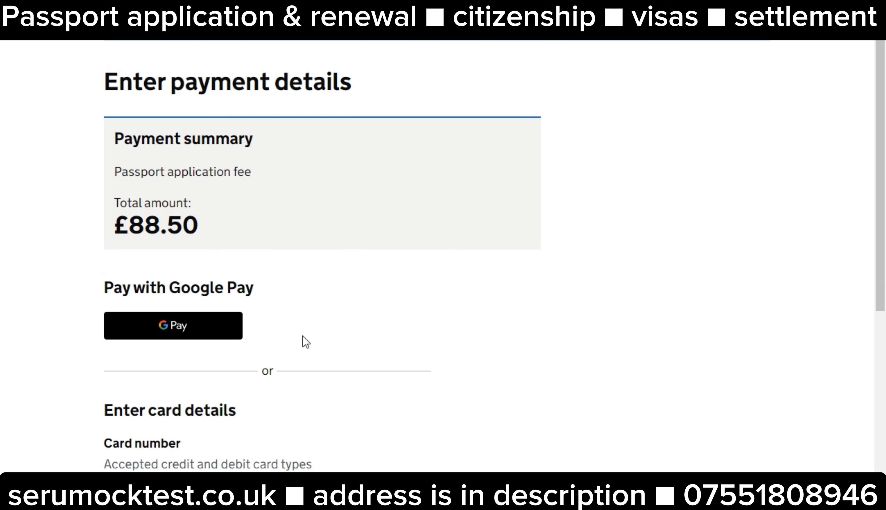
pyautogui.scroll(-5, 304, 342)
pyautogui.scroll(5, 304, 342)
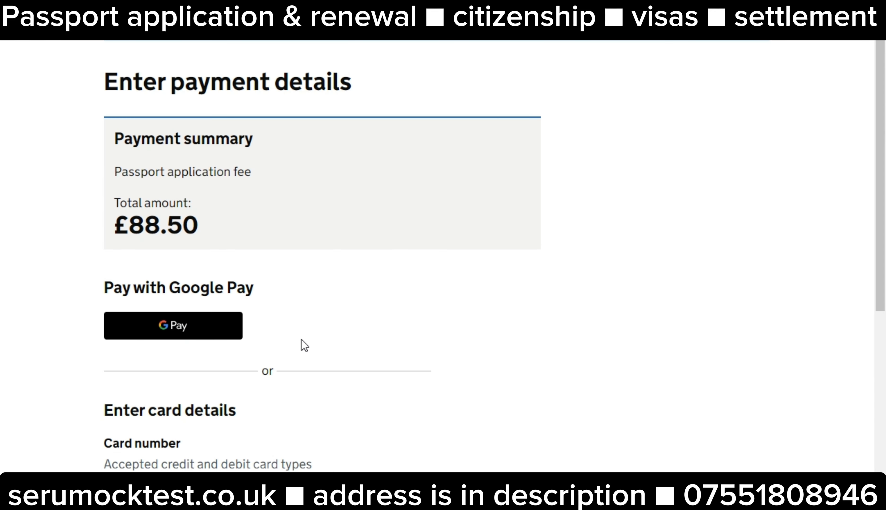